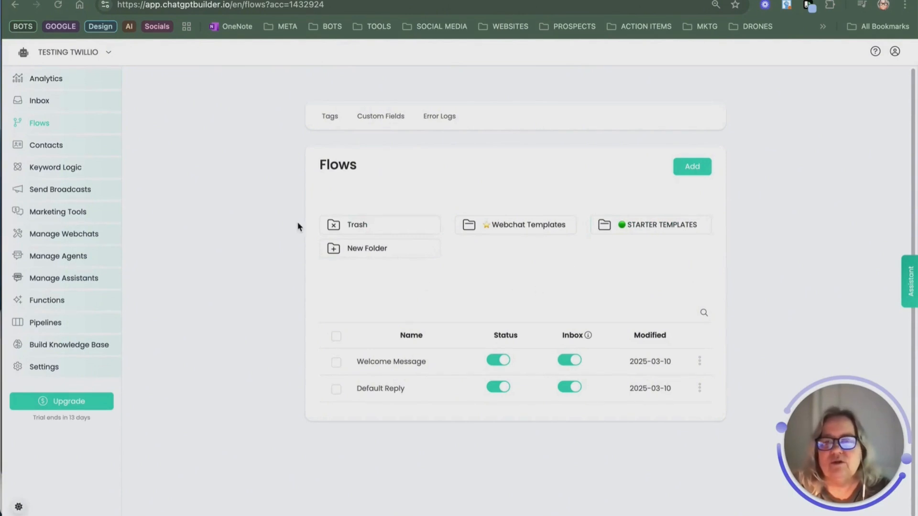
Open the Welcome Message flow and bring up the OpenAI action settings of its Generate Welcome Message node
left_click(386, 363)
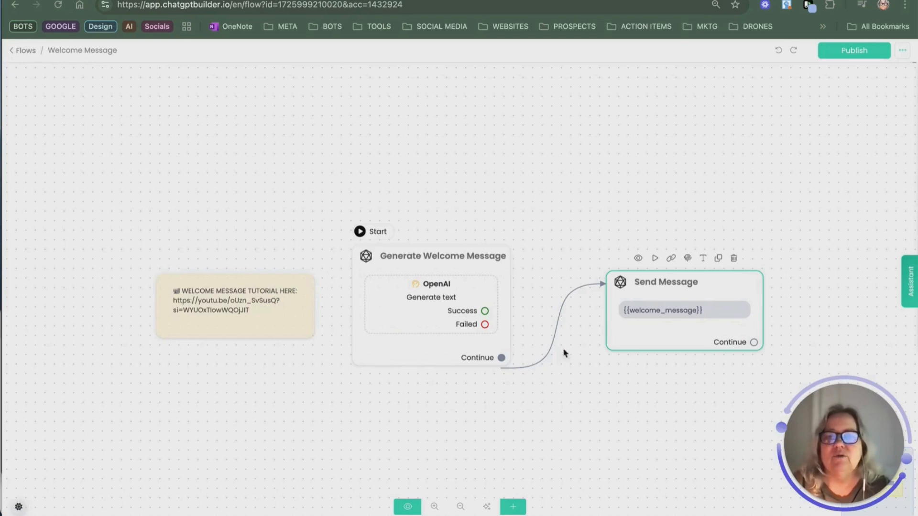
left_click(434, 290)
left_click(435, 296)
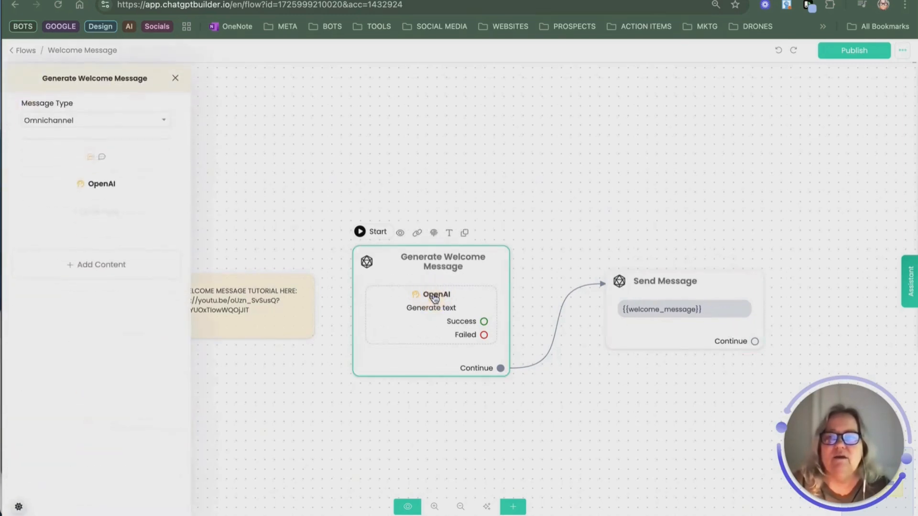
left_click(122, 185)
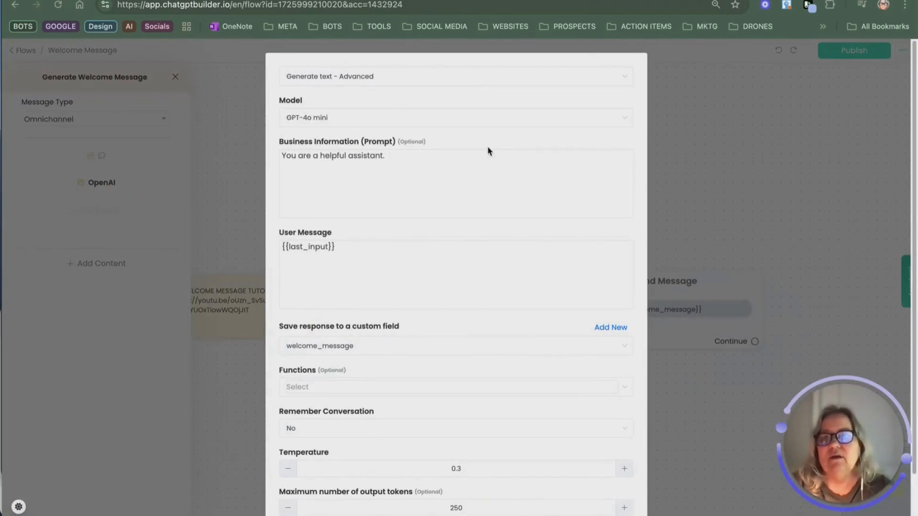
Replace the OpenAI action's User Message with "greet the user with a witty welcome message", save the settings and close the node's editor
left_click(417, 154)
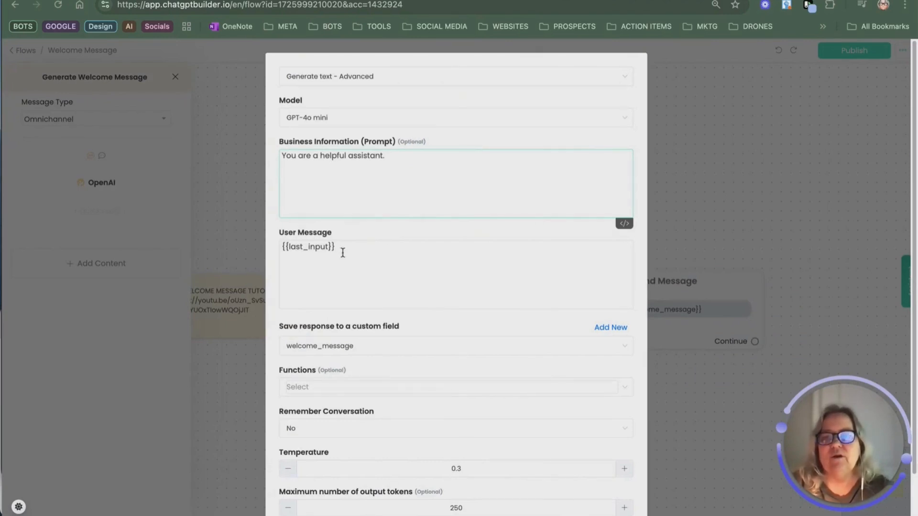
left_click_drag(338, 248, 284, 249)
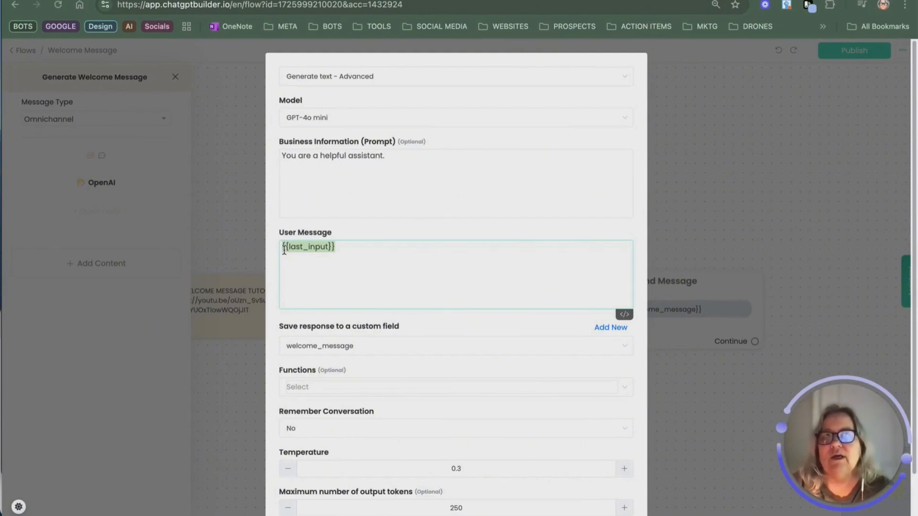
left_click(393, 154)
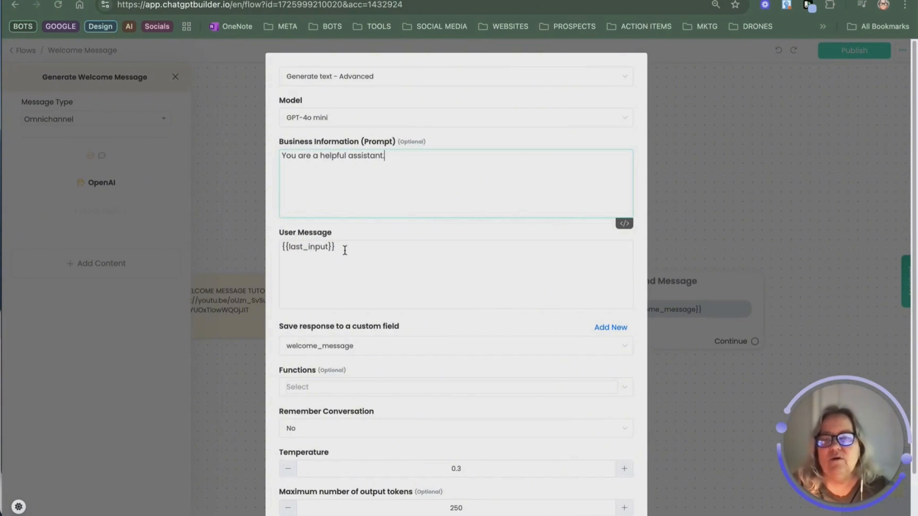
left_click_drag(344, 250, 256, 246)
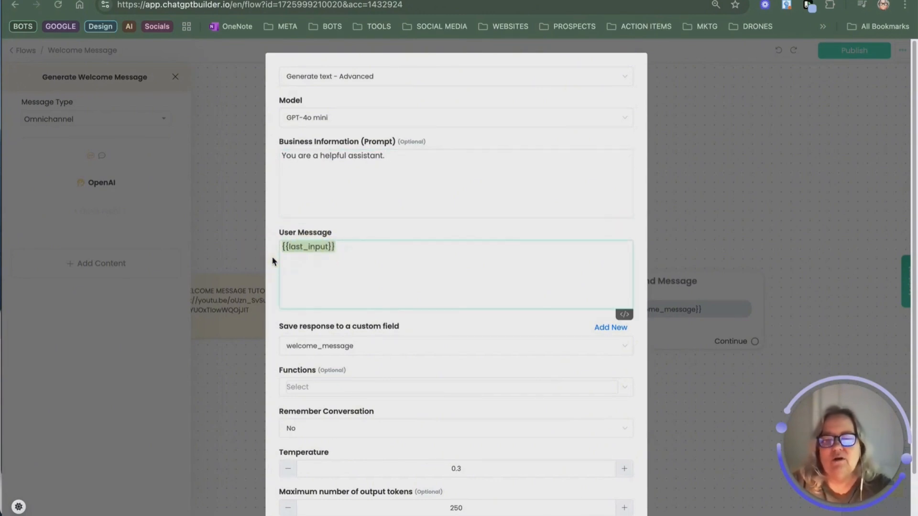
type("gre")
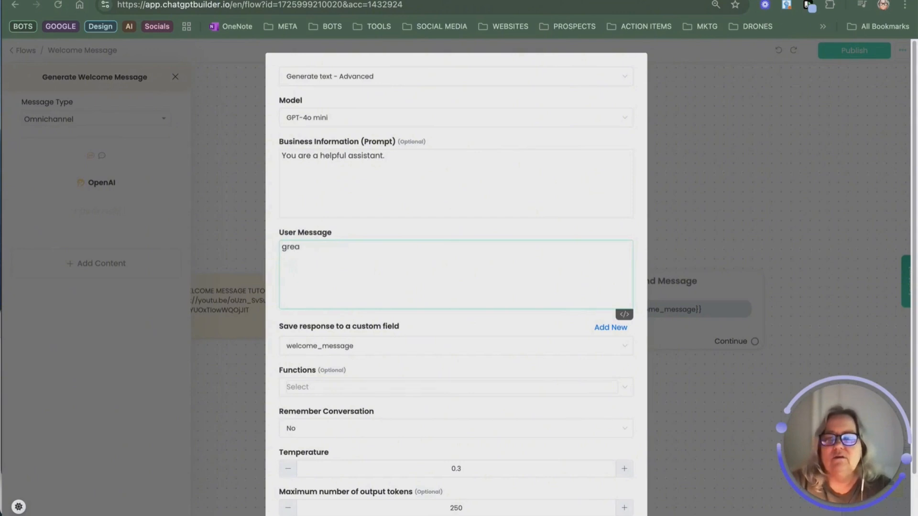
type("et the us")
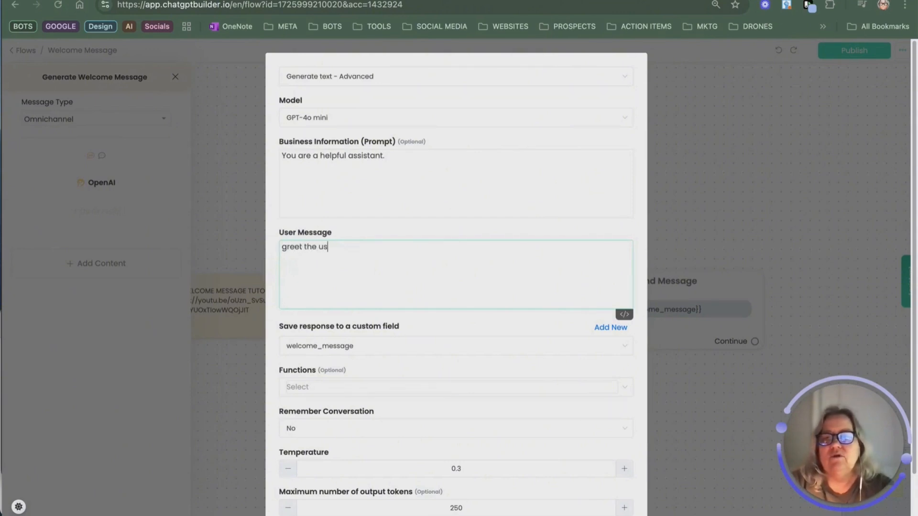
type("er with a witty ")
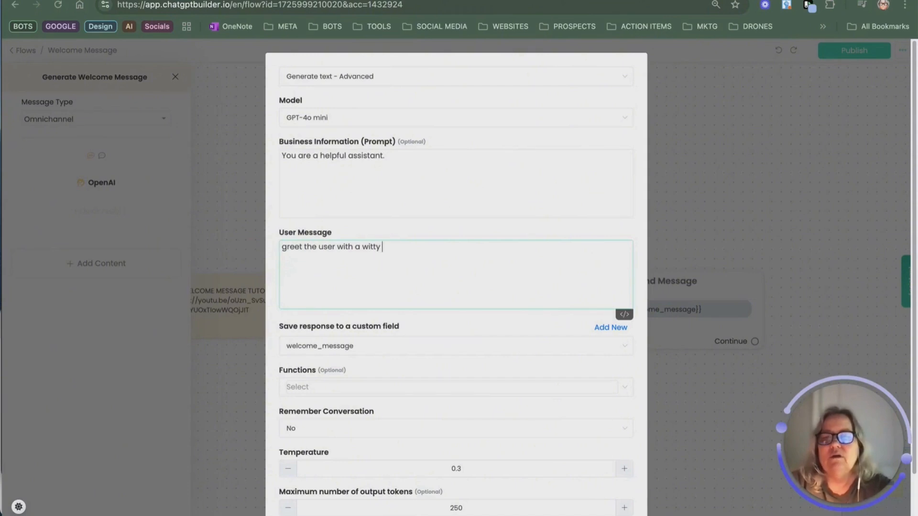
type("welcome ")
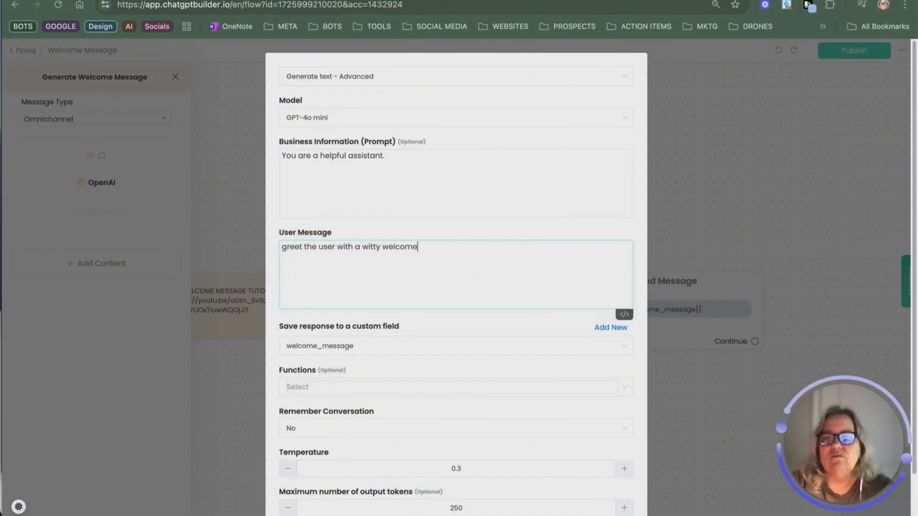
type("message")
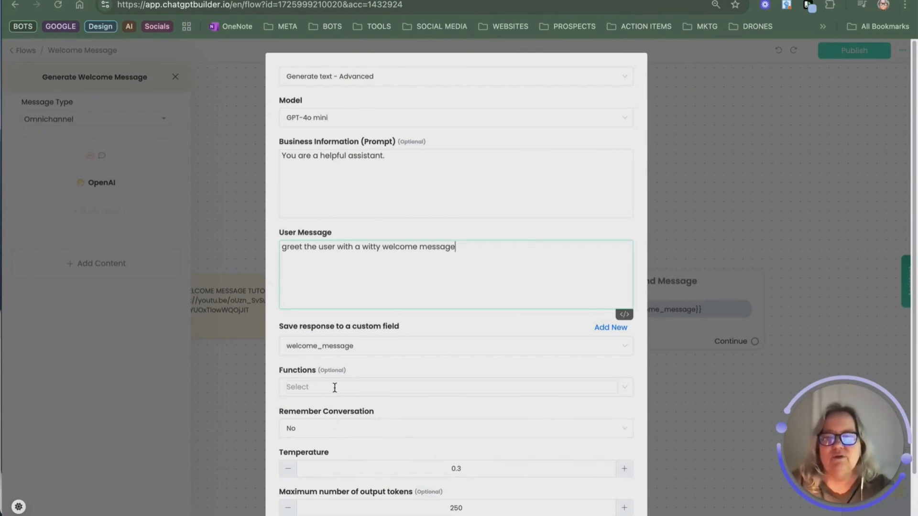
left_click(342, 353)
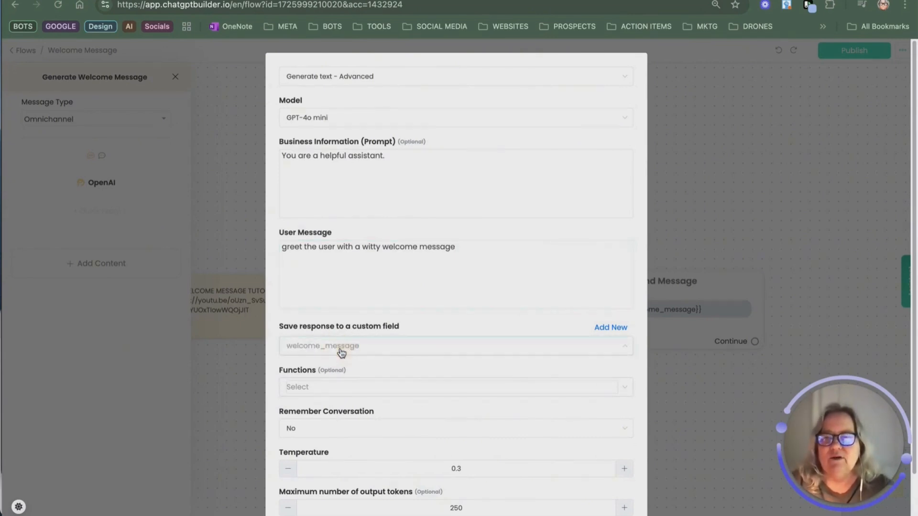
scroll(547, 421, "down", 2)
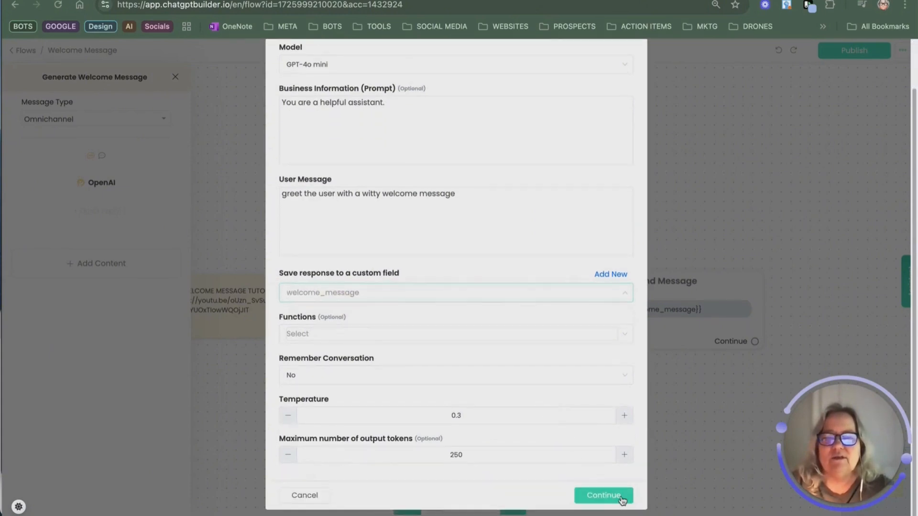
left_click(623, 503)
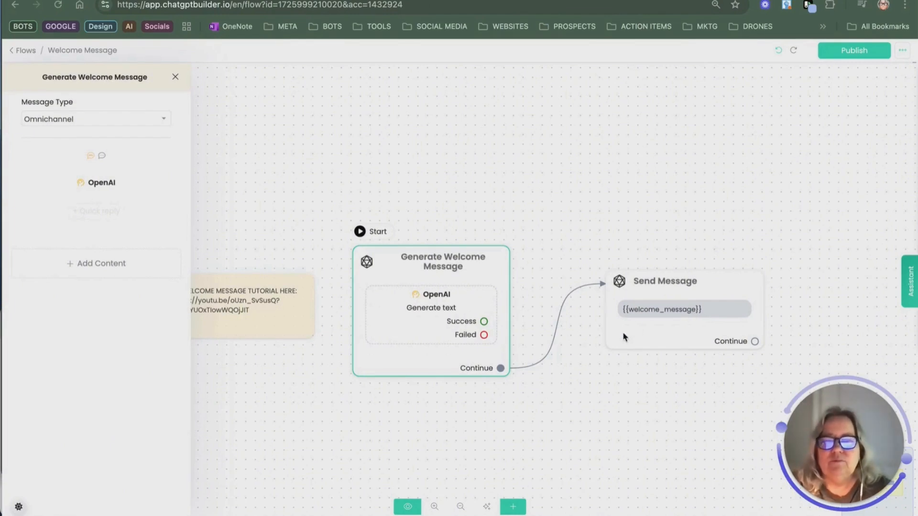
left_click(529, 313)
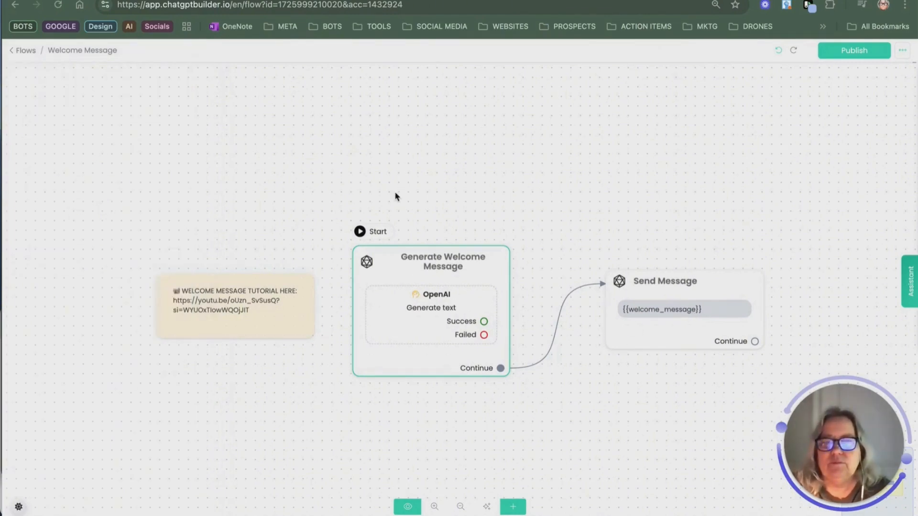
Test the bot in the preview chat by sending "who are you", and close the preview
left_click(910, 282)
left_click(840, 338)
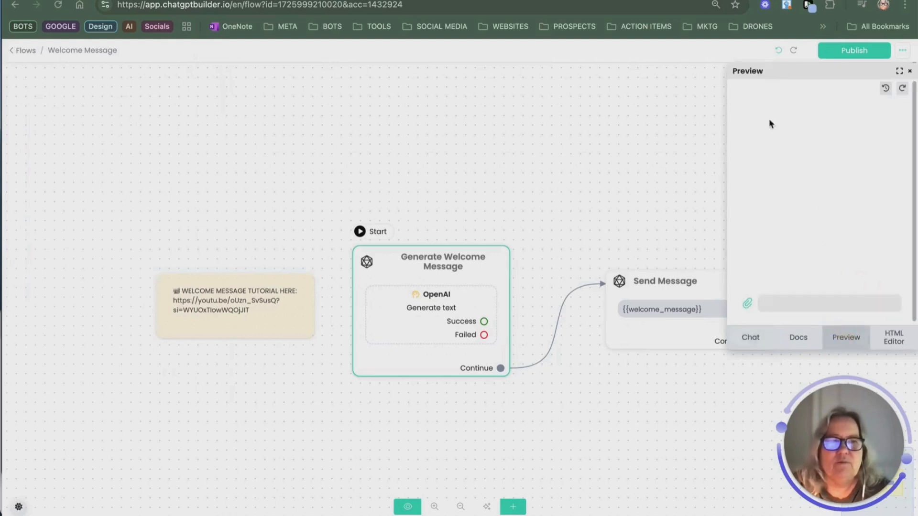
left_click(901, 72)
left_click(900, 72)
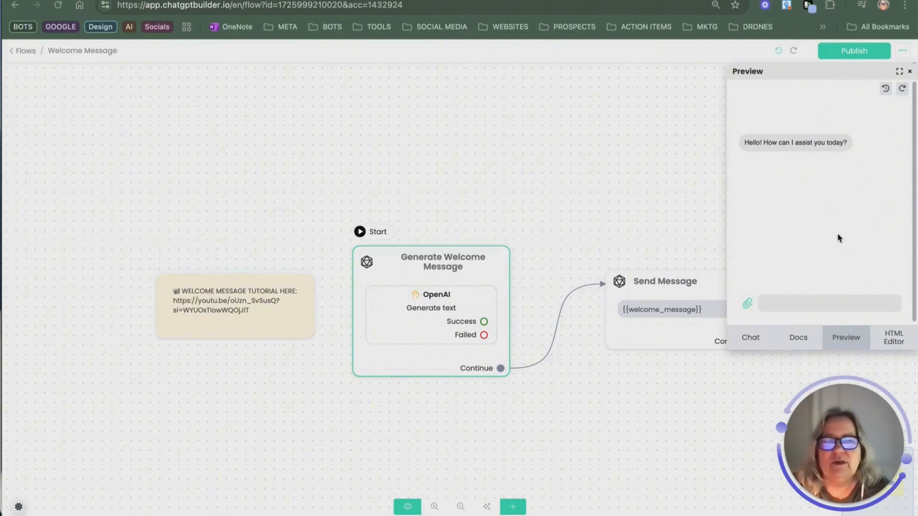
left_click(826, 304)
type("who are you")
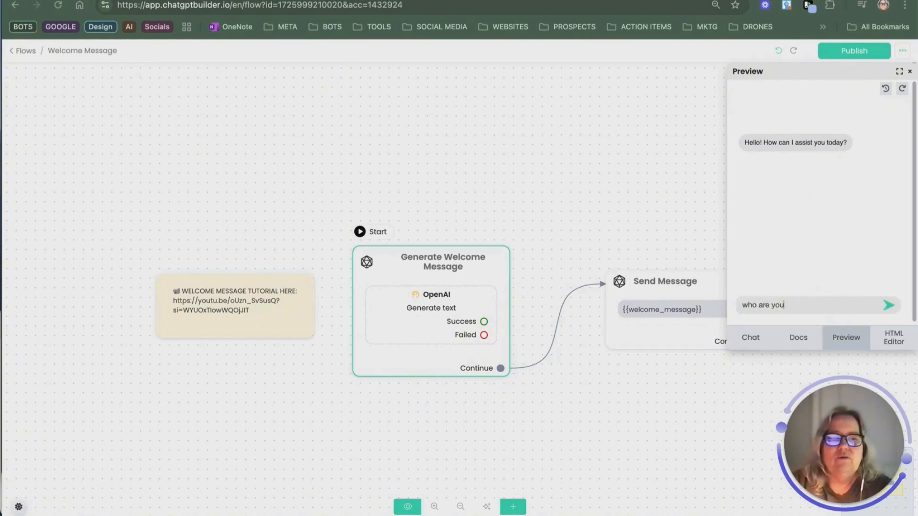
key("Return")
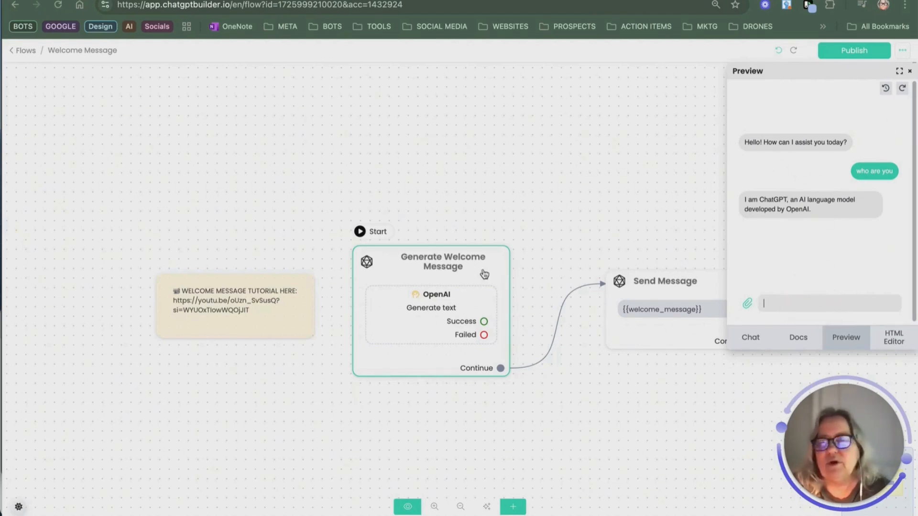
mouse_move(492, 276)
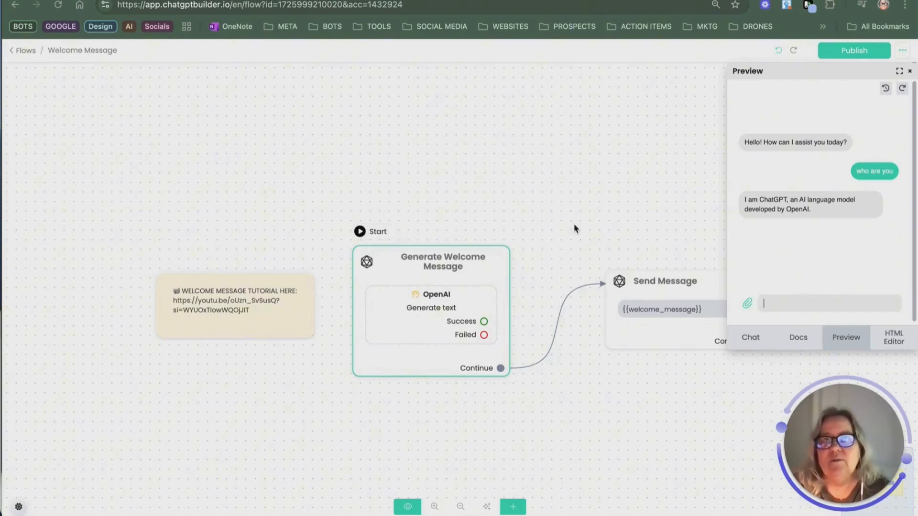
left_click(910, 71)
Return to the flows list and open the Welcome Message - Audio flow from the STARTER TEMPLATES folder
left_click(26, 50)
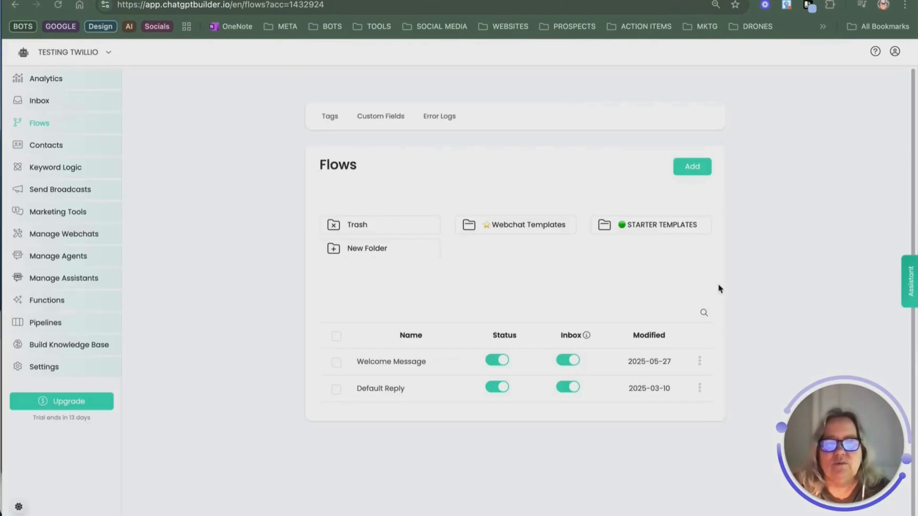
left_click(660, 233)
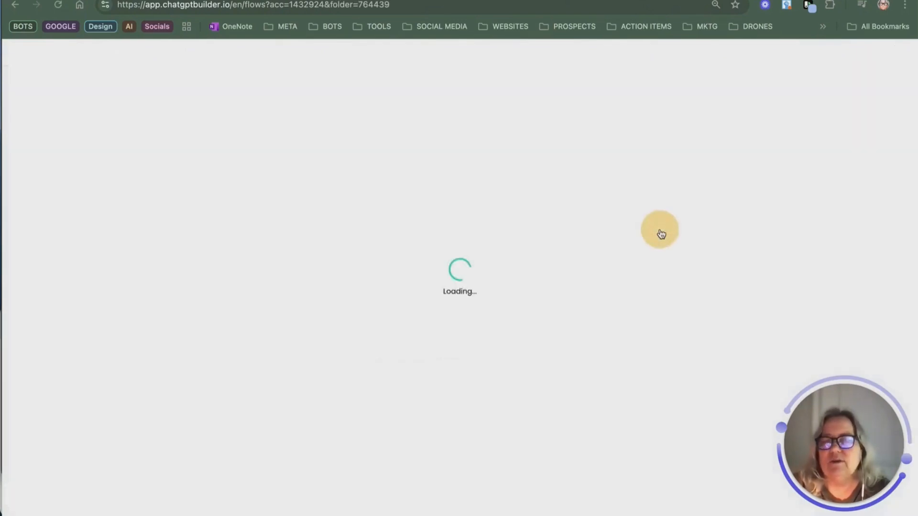
scroll(414, 346, "down", 1)
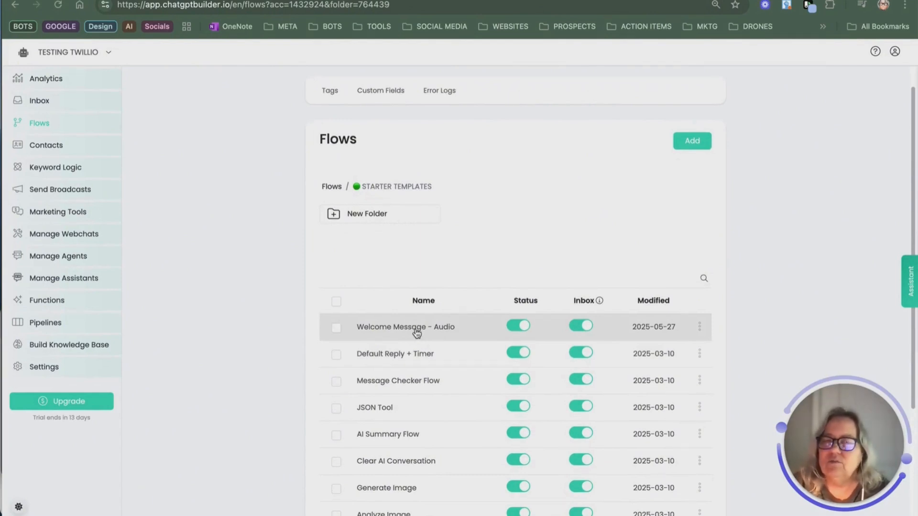
left_click(417, 331)
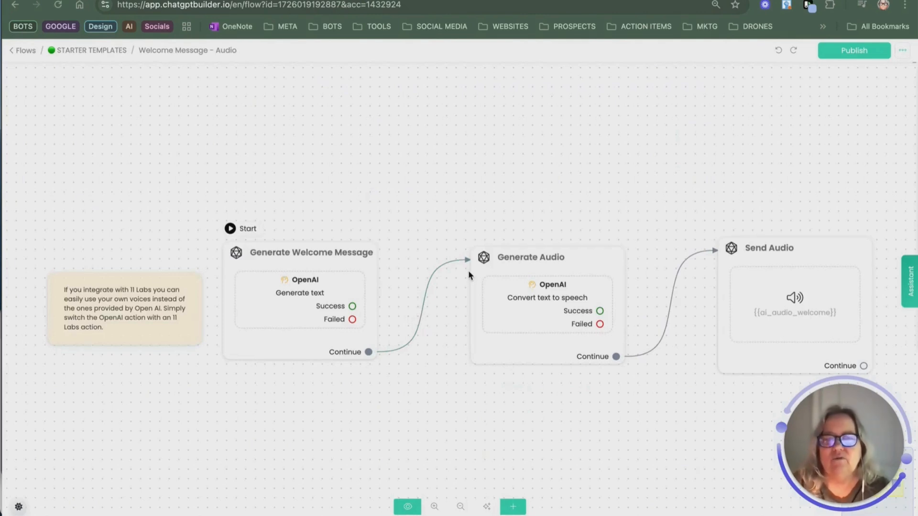
Review the OpenAI text generation settings of the Generate Welcome Message node, including its prompt, user message and response field
mouse_move(514, 322)
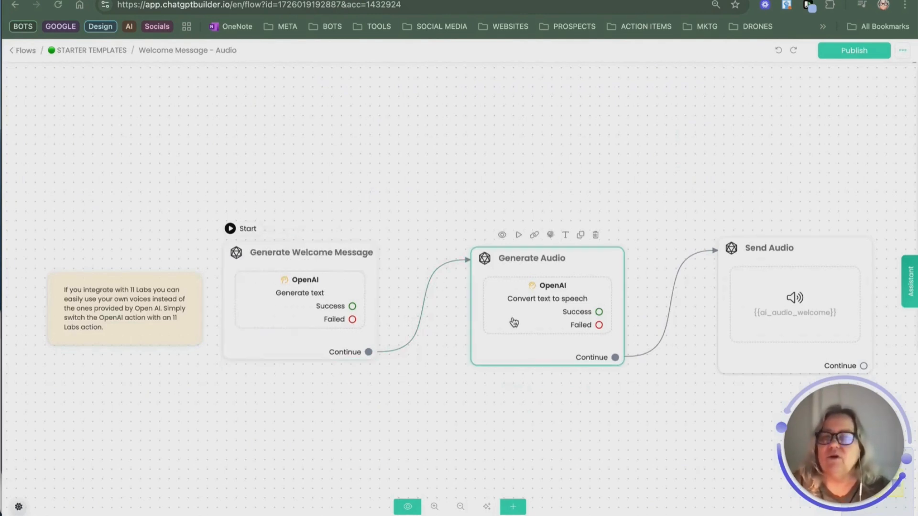
mouse_move(783, 300)
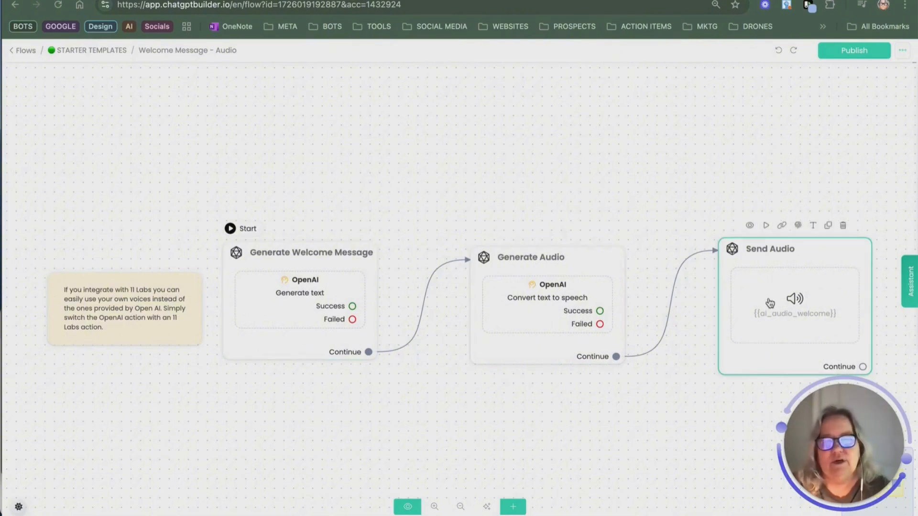
left_click(303, 290)
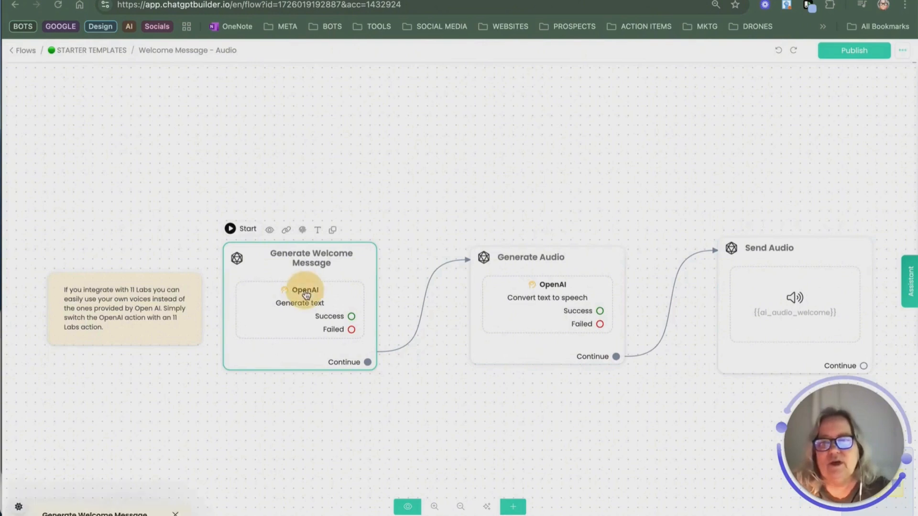
left_click(103, 183)
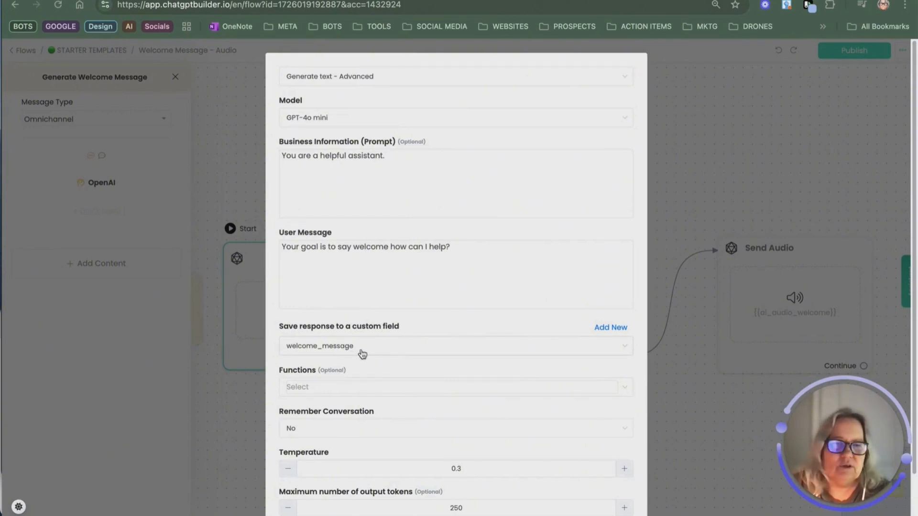
scroll(664, 349, "down", 1)
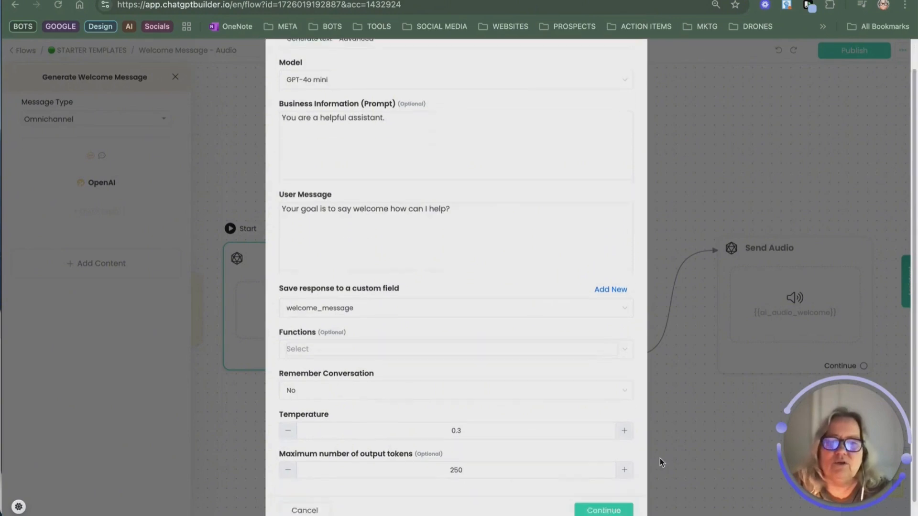
left_click(603, 496)
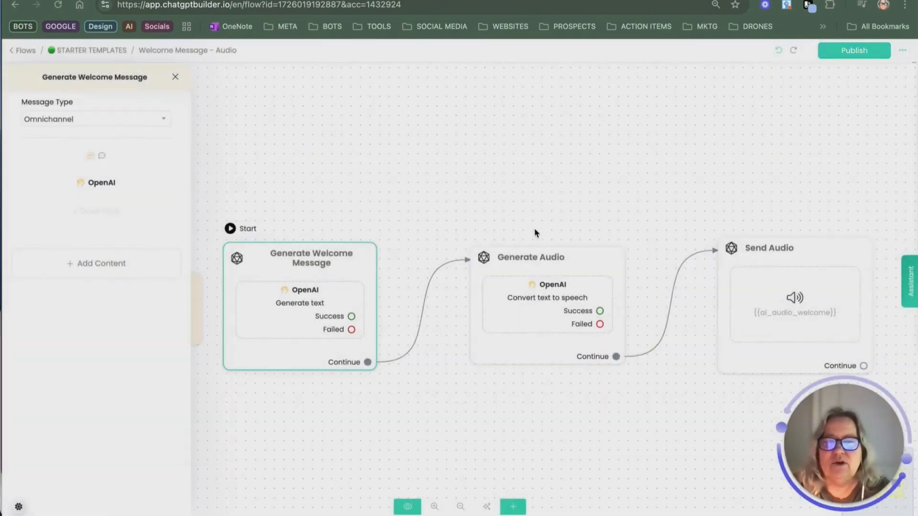
Open the OpenAI action settings of the Generate Audio node
left_click(552, 296)
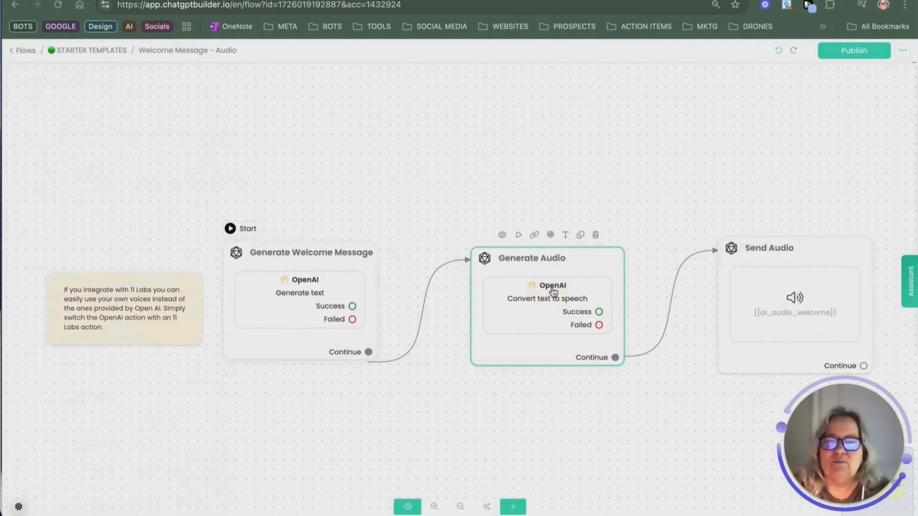
left_click(553, 292)
left_click(86, 185)
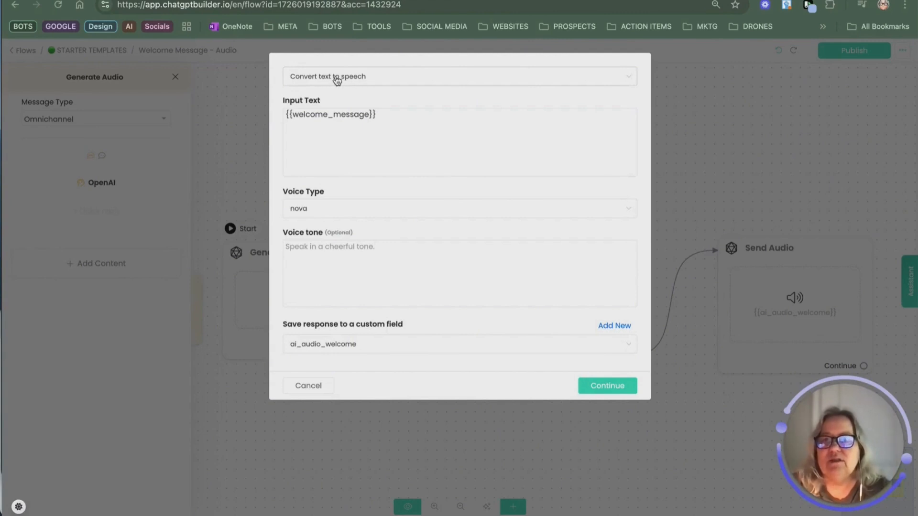
Review the available OpenAI action types and keep Convert text to speech selected
left_click(321, 83)
left_click(320, 81)
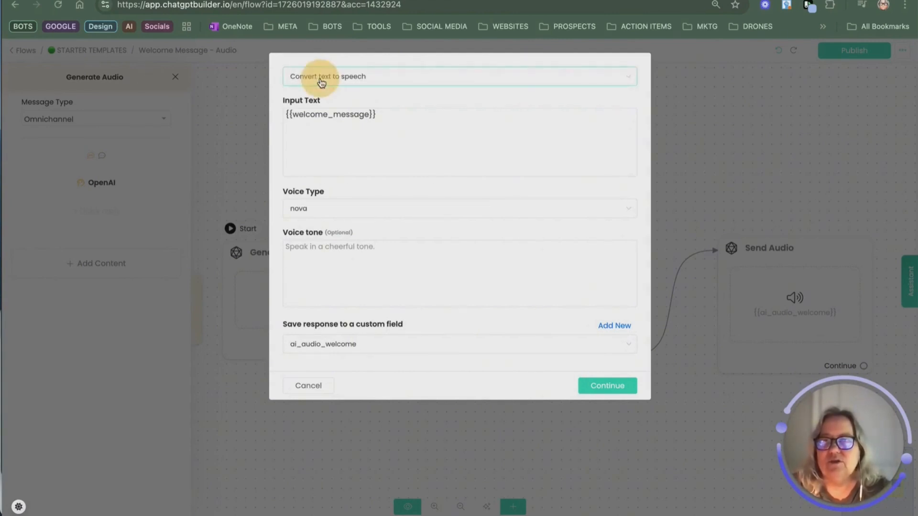
left_click(373, 79)
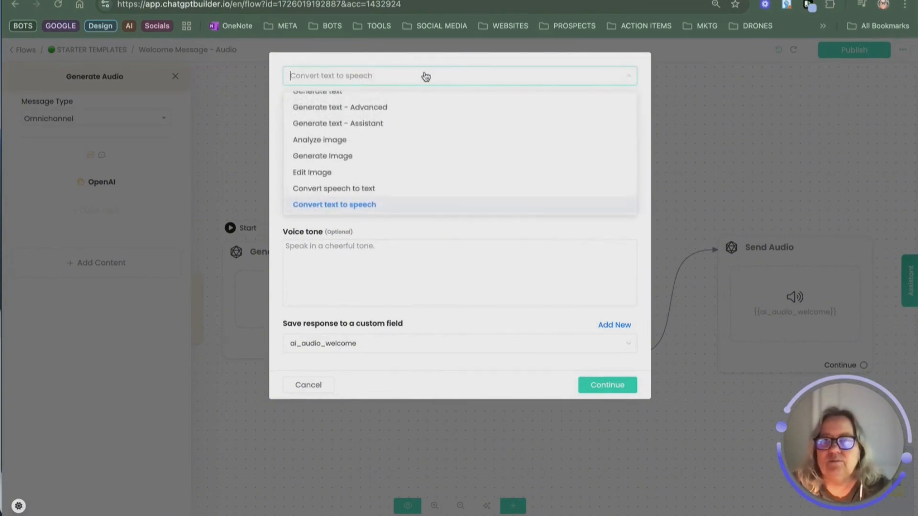
scroll(329, 189, "up", 1)
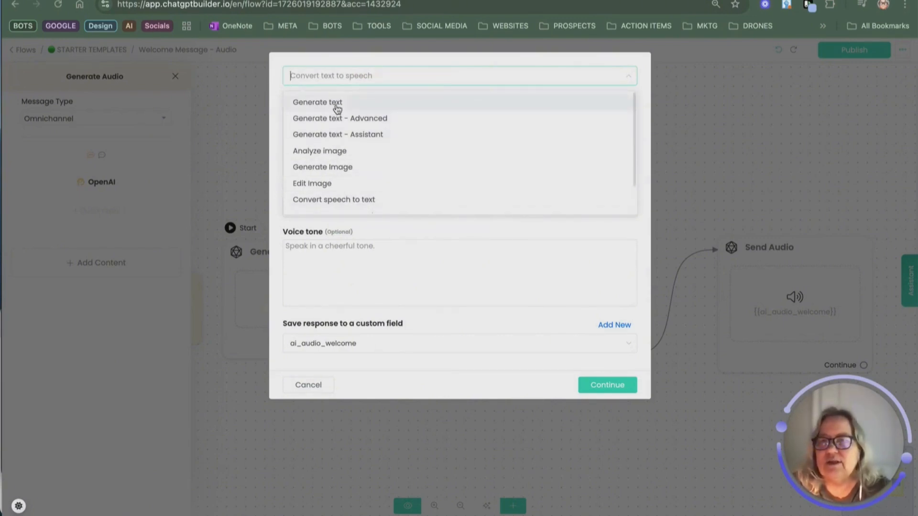
scroll(337, 109, "down", 2)
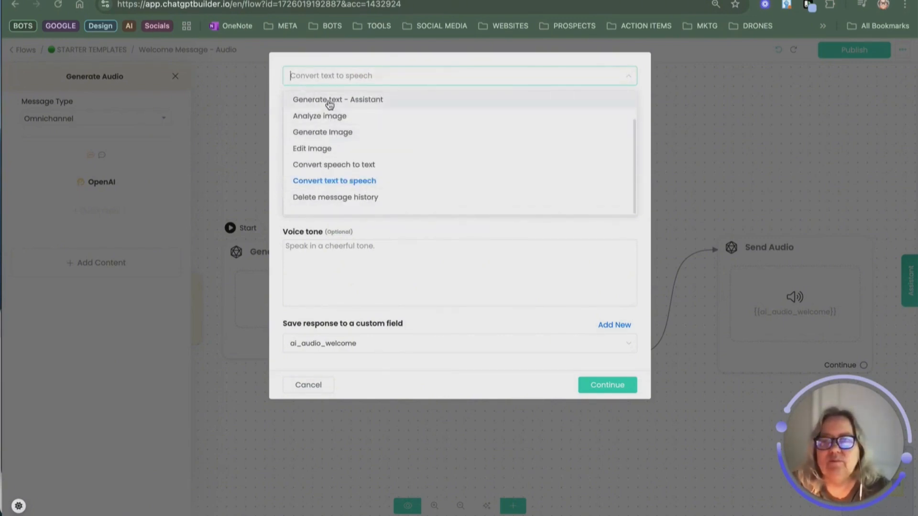
left_click(336, 184)
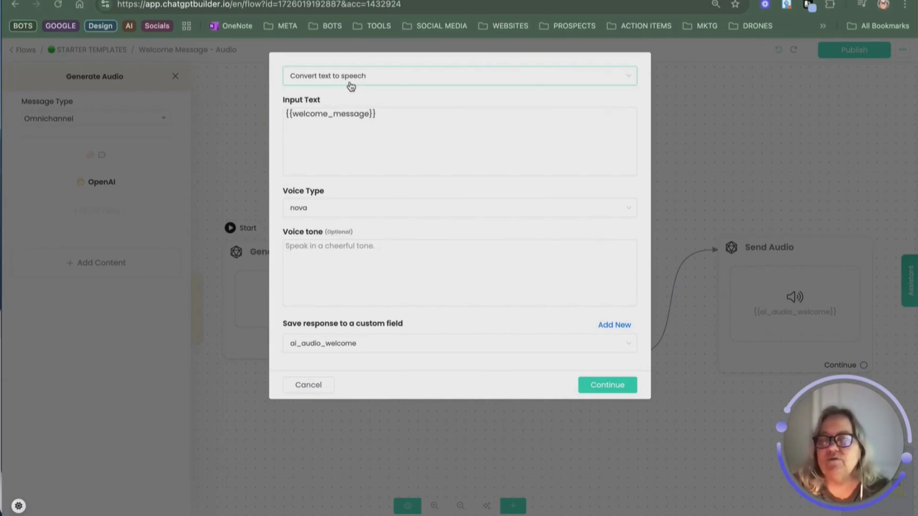
Examine the Input Text variable and the voice type options of the text-to-speech action
left_click_drag(293, 126, 348, 100)
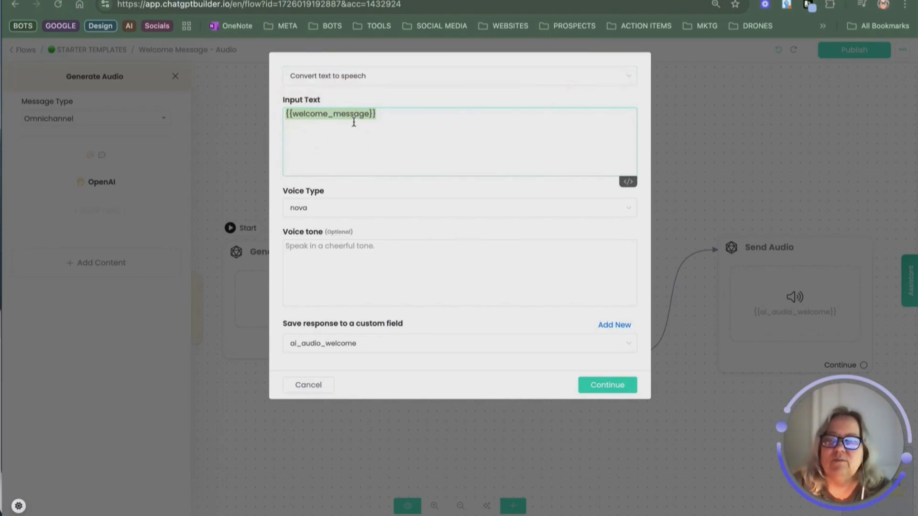
left_click(343, 205)
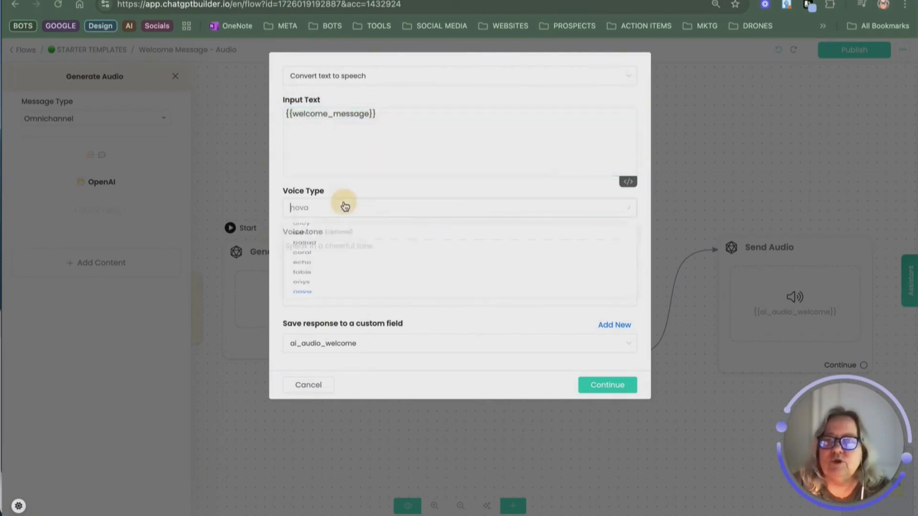
left_click(331, 207)
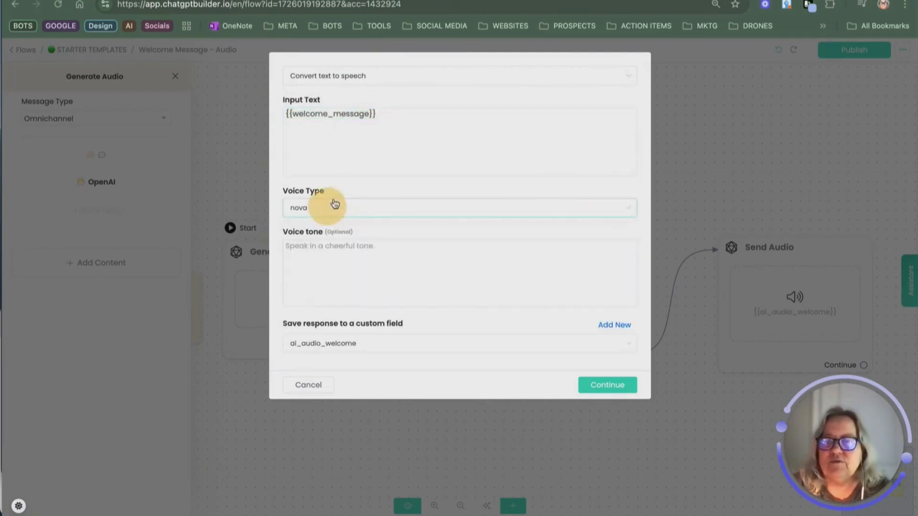
Set the Voice tone to "aggressive drill sergeant", save the action's settings and close the Generate Audio node's editor
left_click(476, 249)
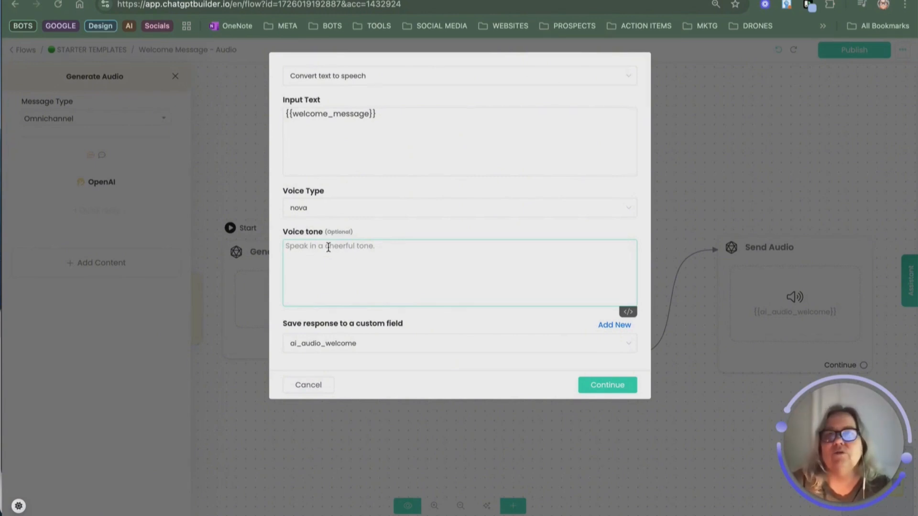
type("aggressive drill sergeant")
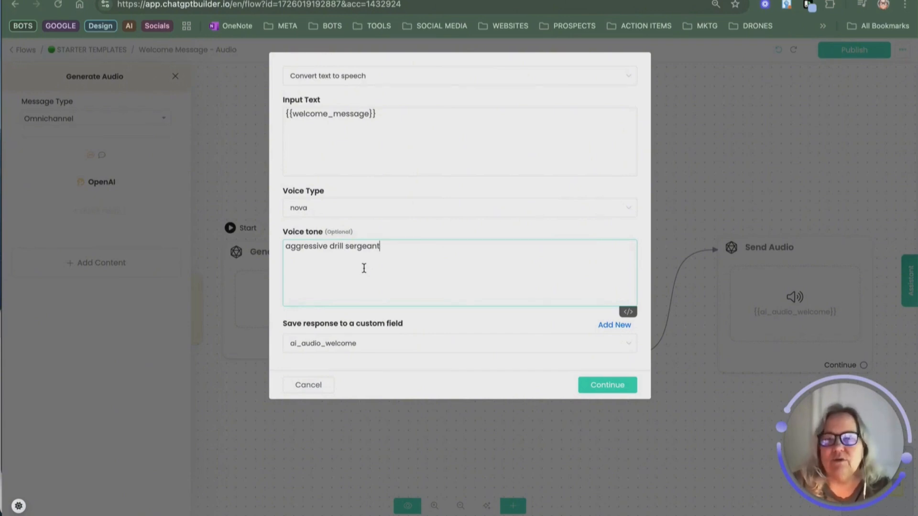
key("Tab")
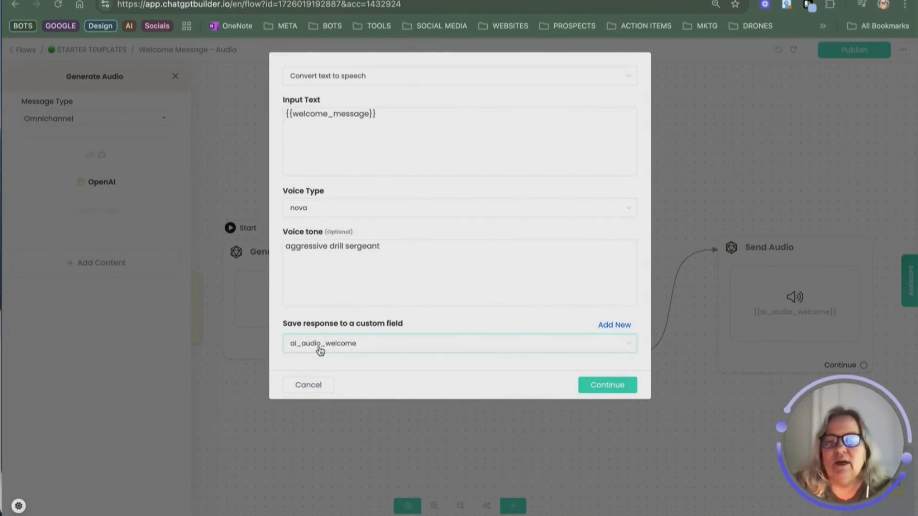
left_click(624, 383)
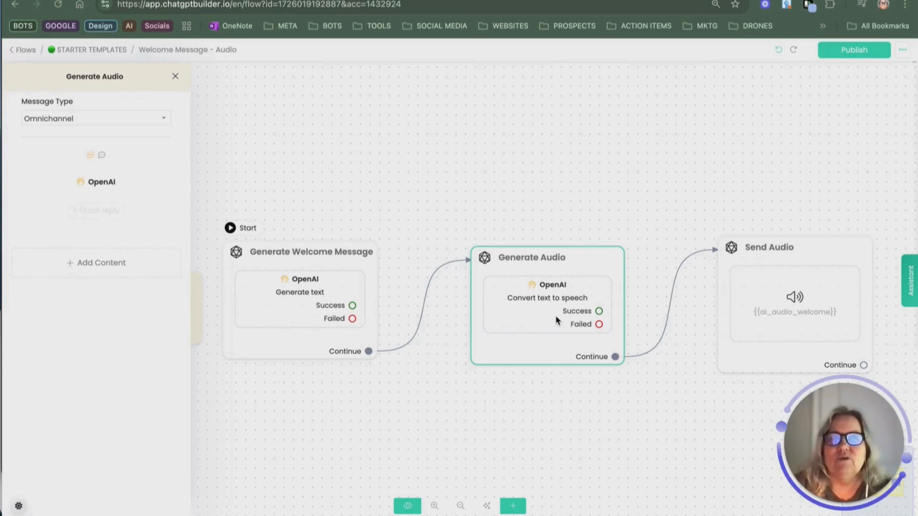
left_click(502, 128)
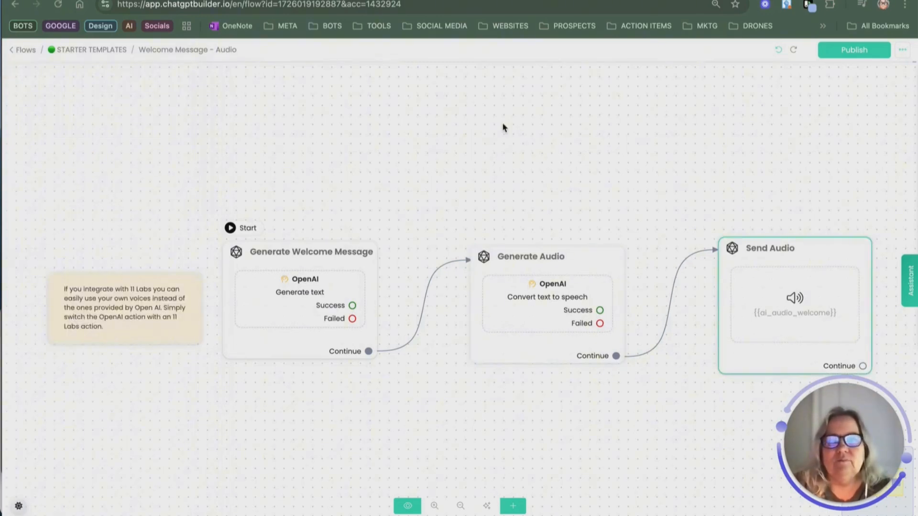
Open the Send Audio node and add a second audio file block to its content
mouse_move(767, 271)
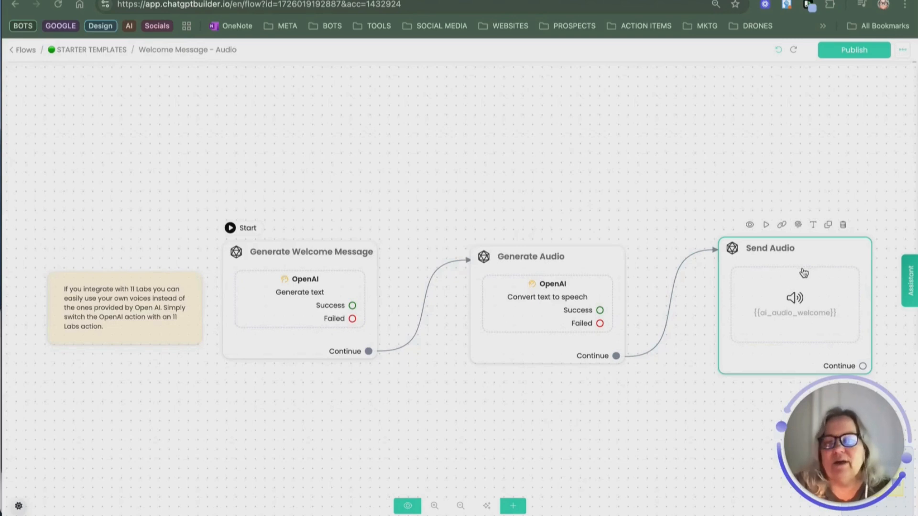
left_click(830, 309)
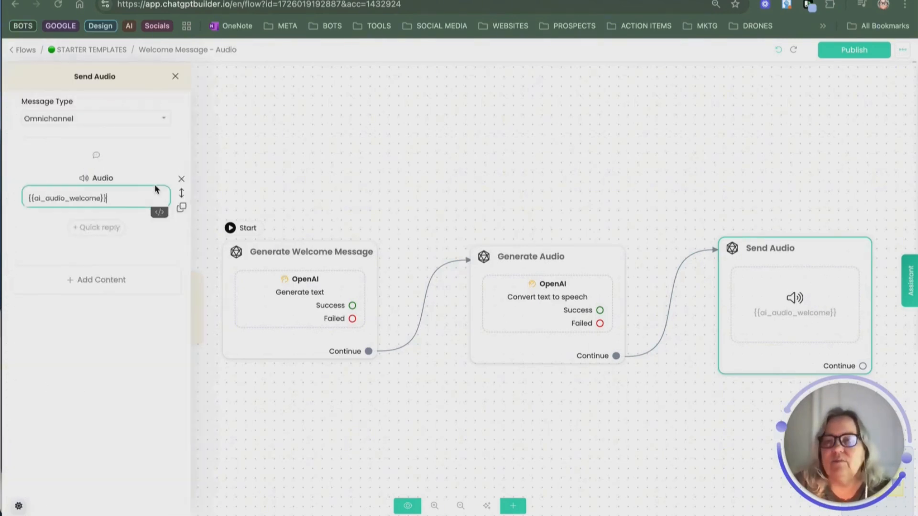
left_click(108, 280)
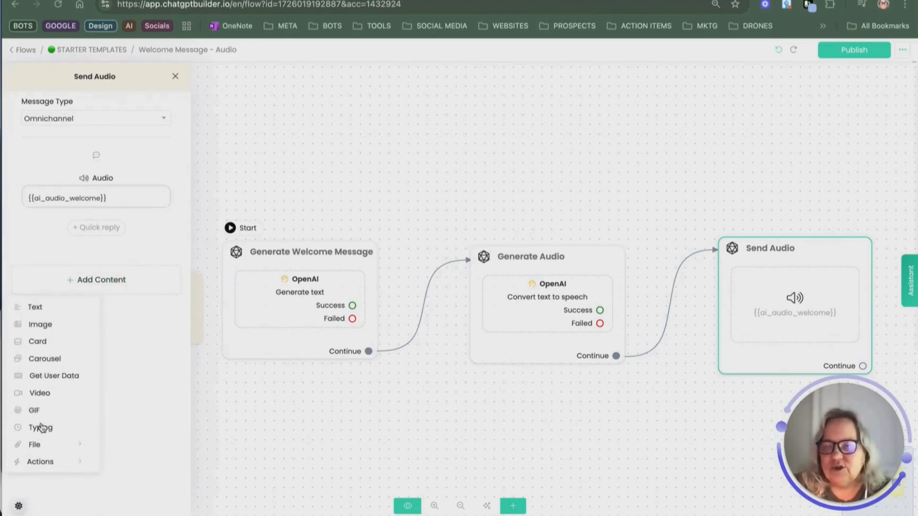
mouse_move(42, 450)
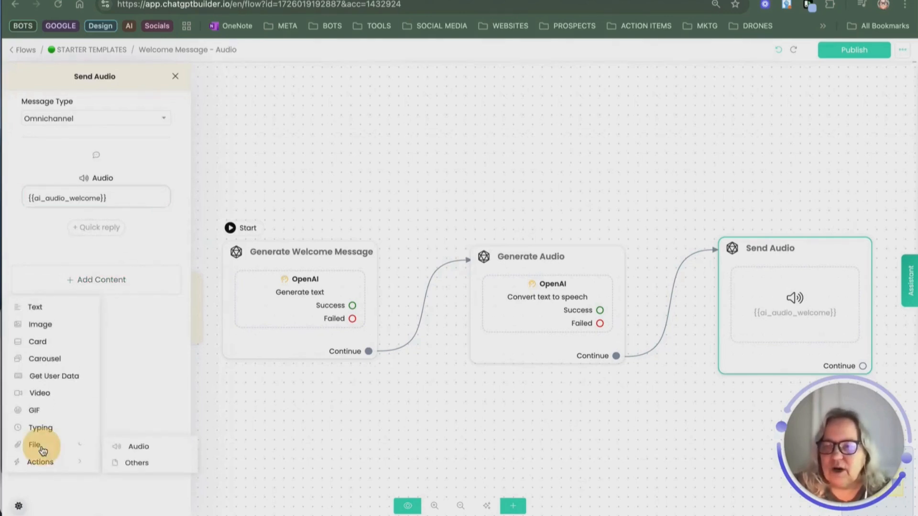
left_click(119, 452)
left_click(125, 270)
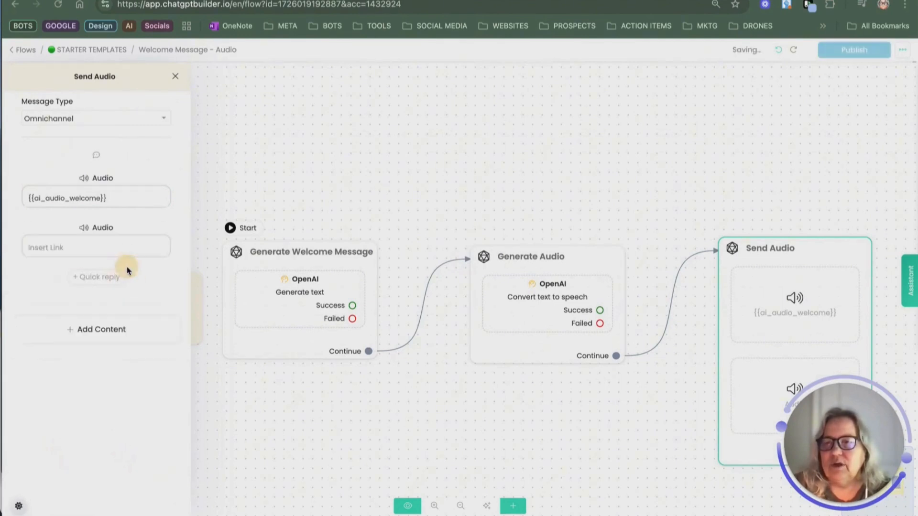
Remove the empty second audio block from the Send Audio node and close the node's editor
left_click(80, 248)
left_click(80, 199)
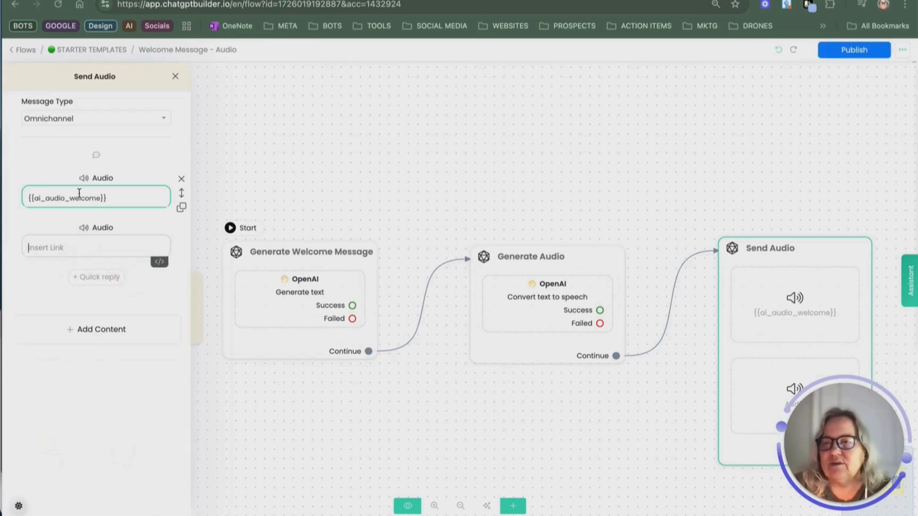
left_click(69, 244)
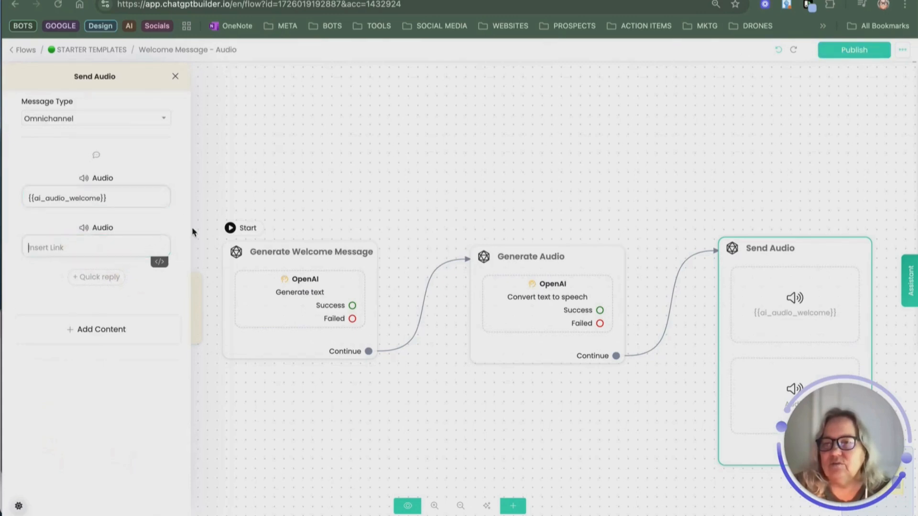
left_click(182, 230)
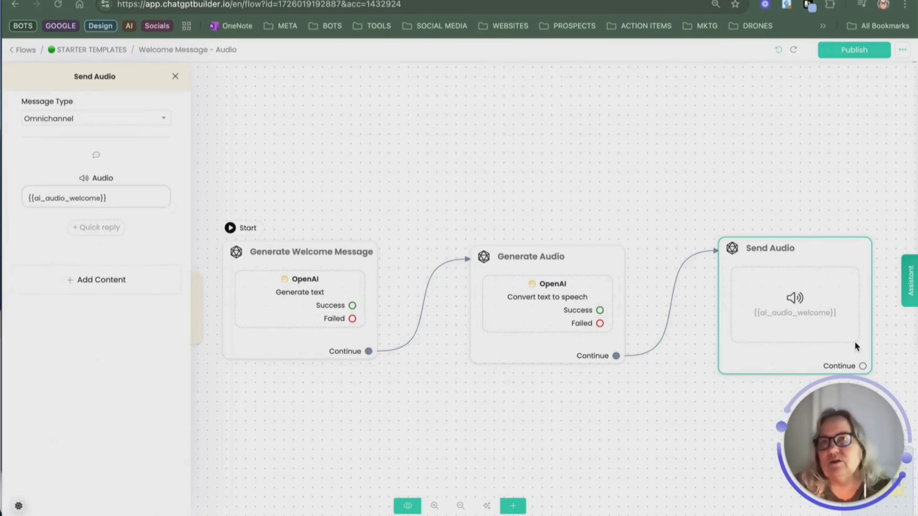
left_click(175, 76)
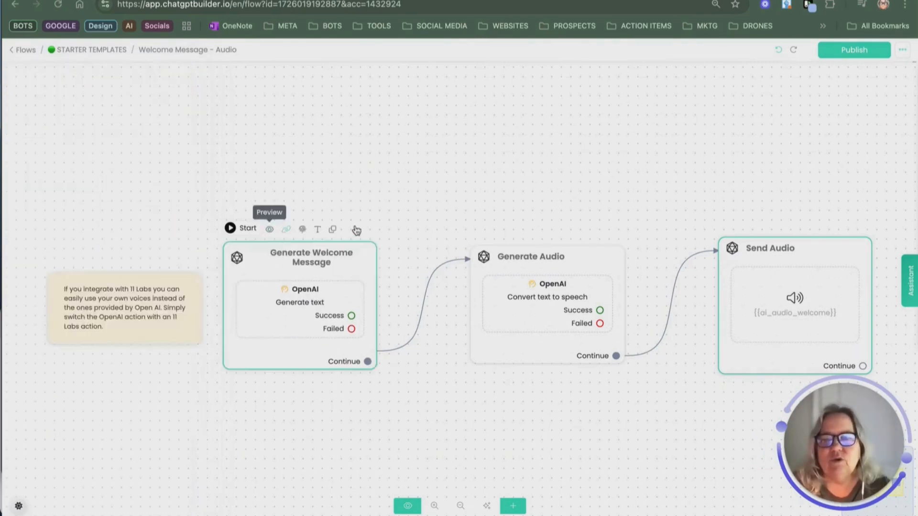
Preview the flow from the Generate Welcome Message node using the Webchat channel
left_click(908, 282)
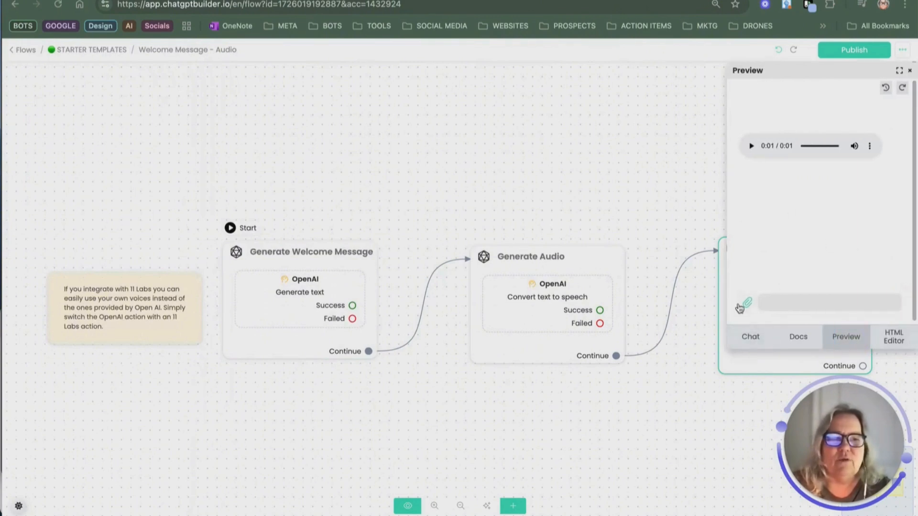
left_click(909, 71)
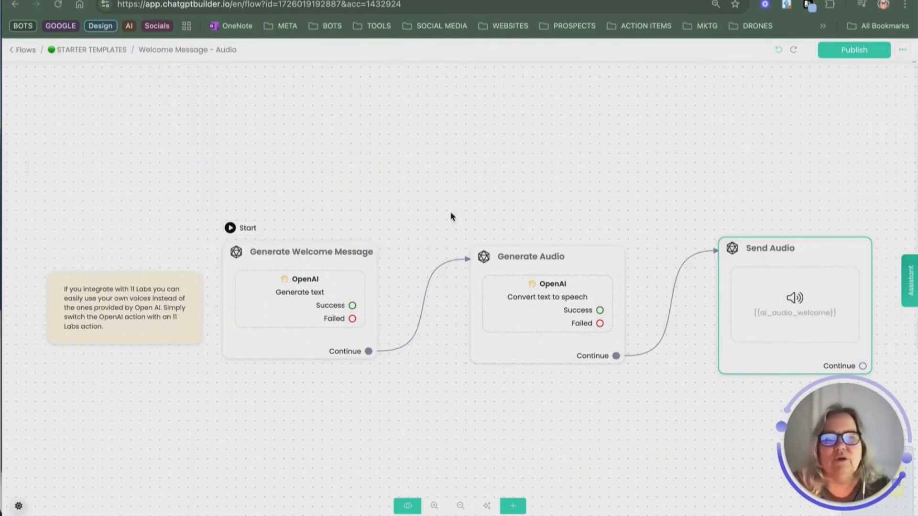
left_click(266, 231)
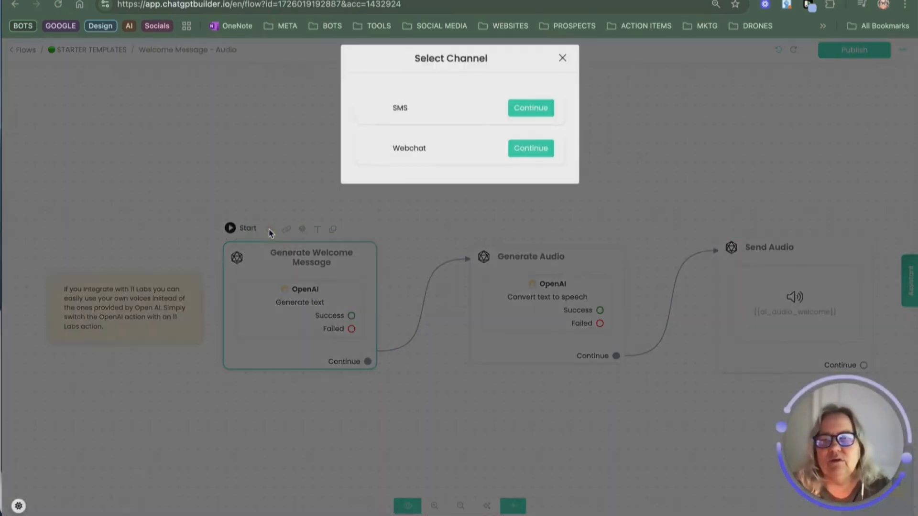
left_click(530, 156)
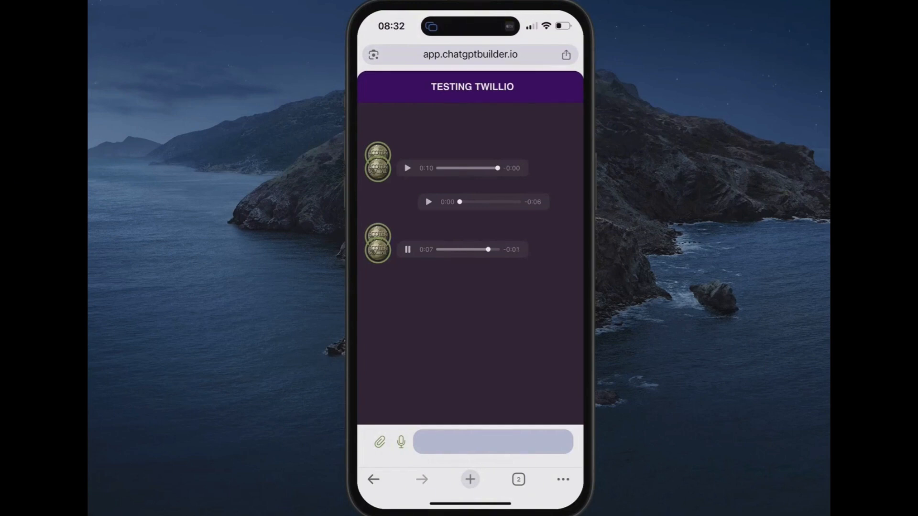
In the phone's webchat, record and send a voice message, and play the bot's audio reply
left_click(401, 442)
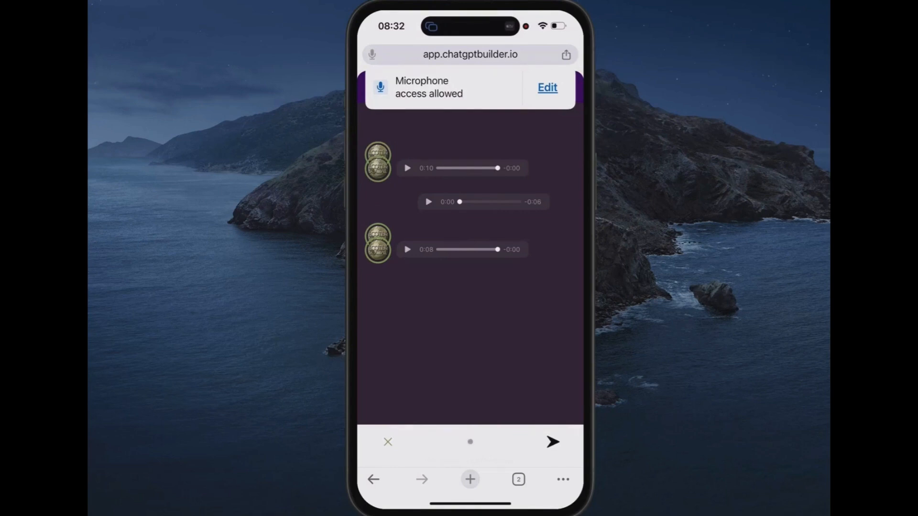
left_click(552, 442)
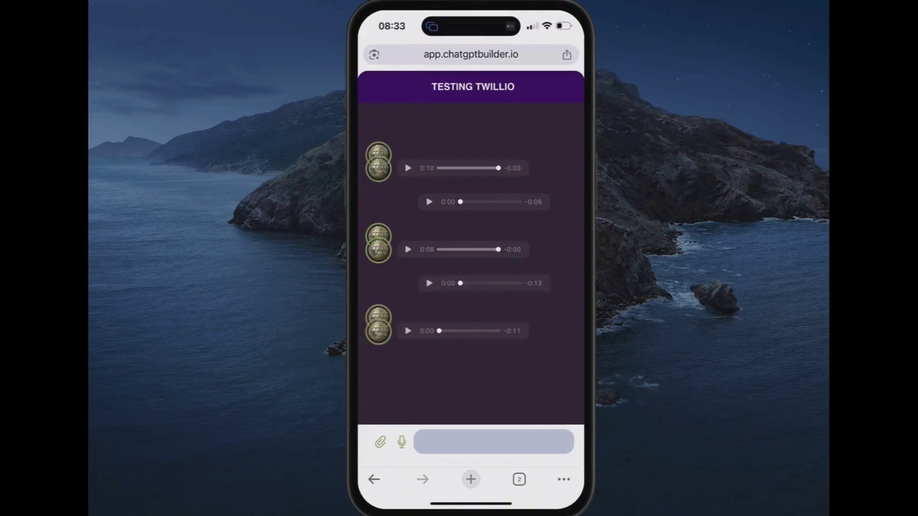
left_click(408, 330)
Send the text message "Not sure yet" in the webchat and play the bot's audio reply
left_click(493, 441)
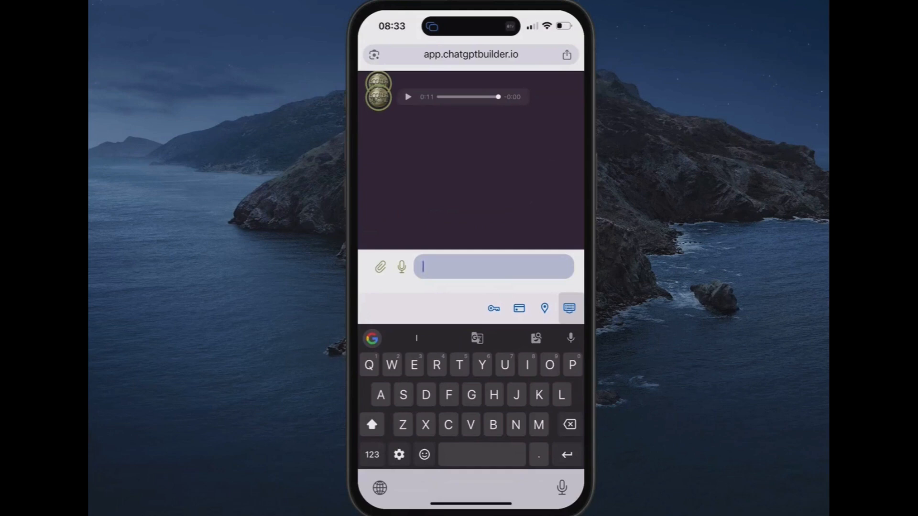
type("Not sure y")
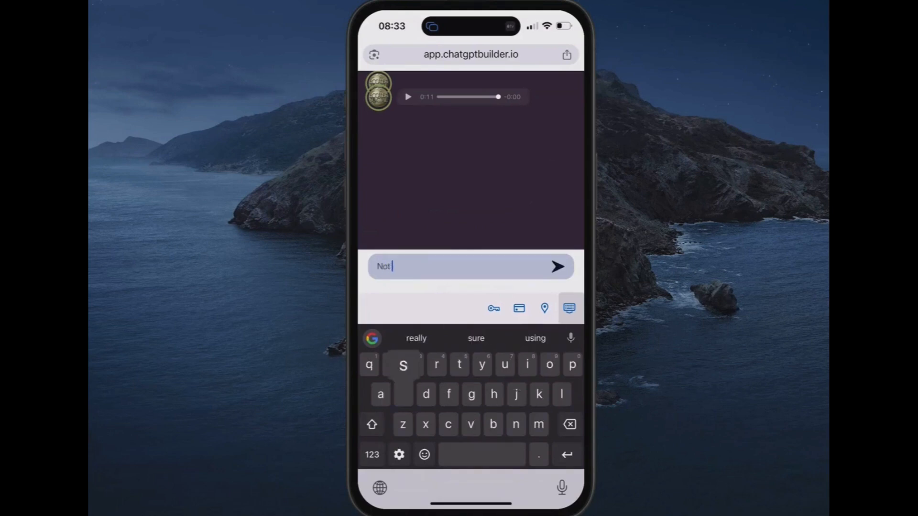
type("et")
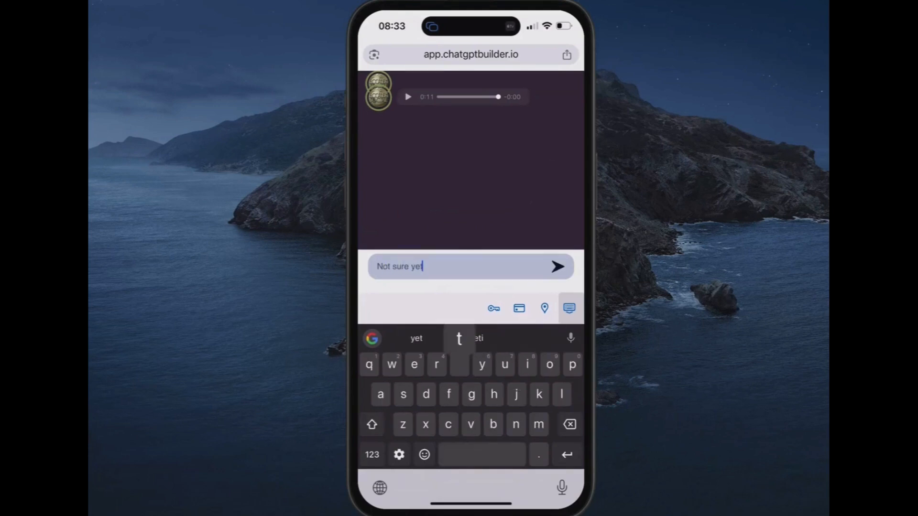
key("Return")
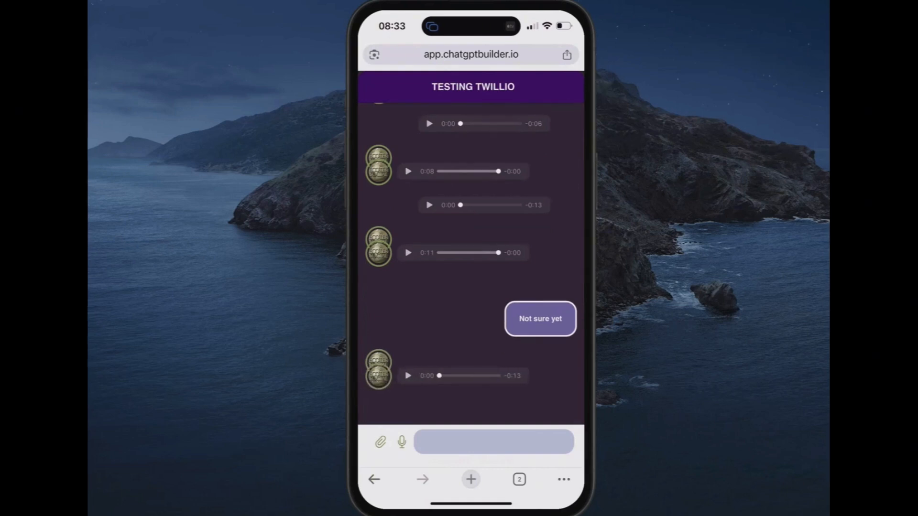
left_click(408, 376)
Send the text message "Ok thanks" in the webchat and play the bot's audio reply
left_click(494, 442)
type("Ok t")
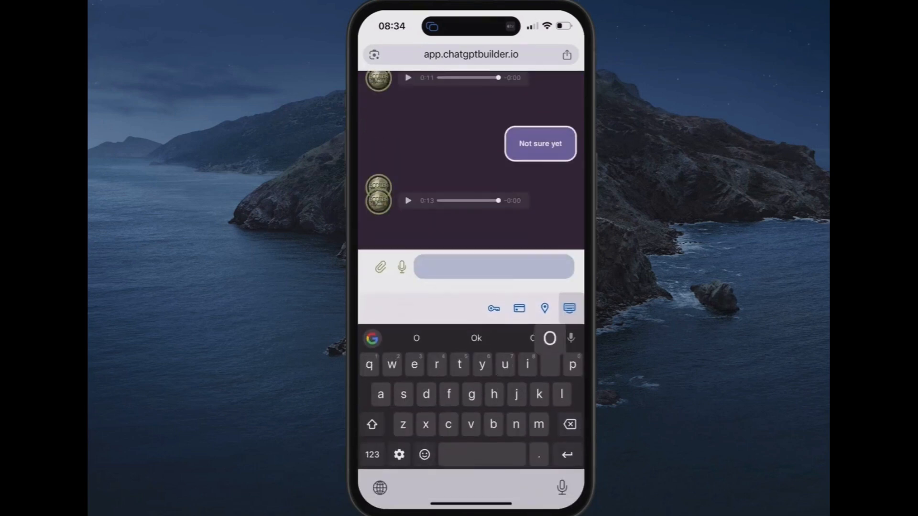
type("hanks")
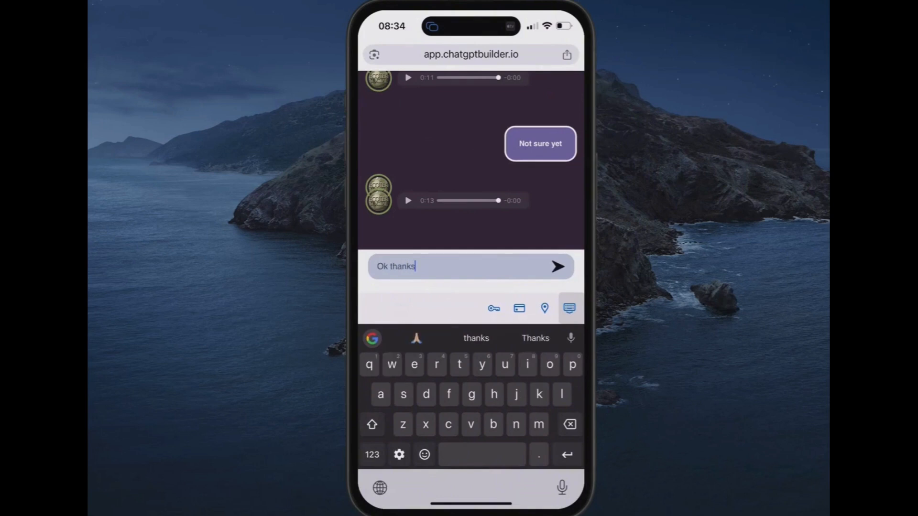
key("Return")
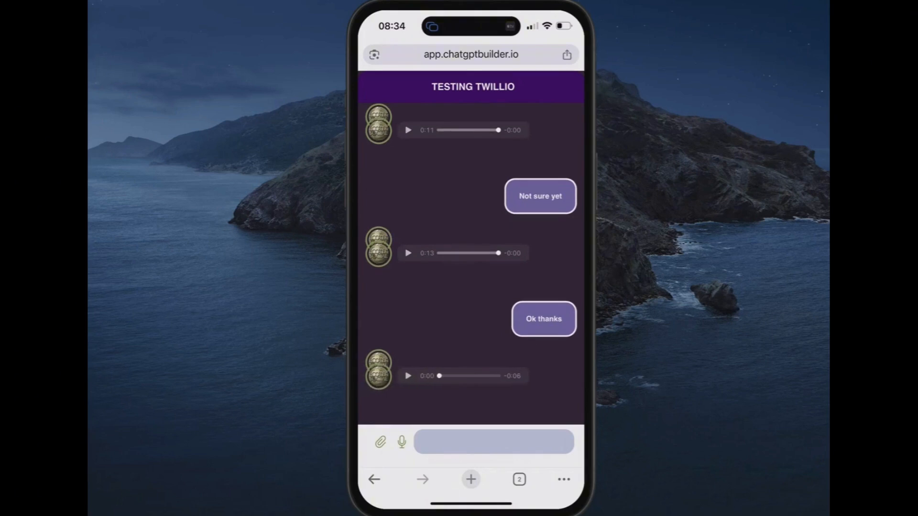
left_click(408, 376)
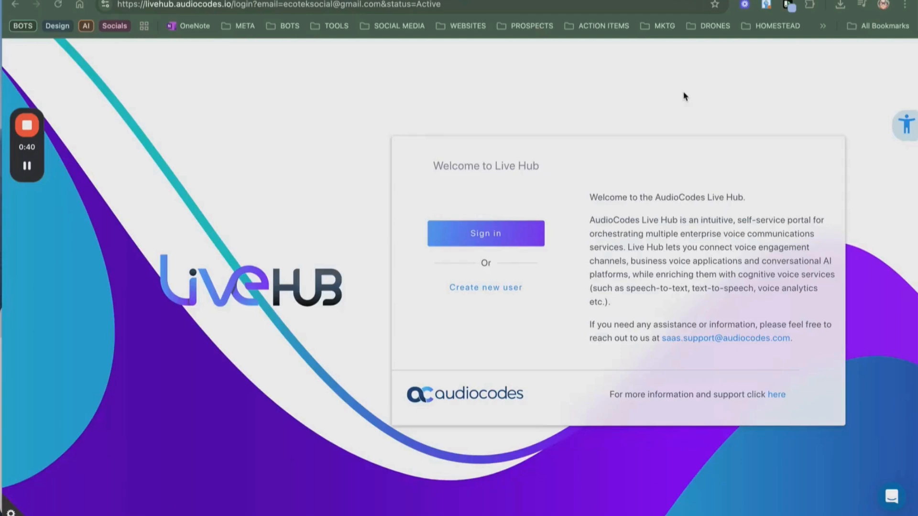
Sign in to AudioCodes Live Hub with the local account, filling in the account's e-mail and password
left_click(509, 242)
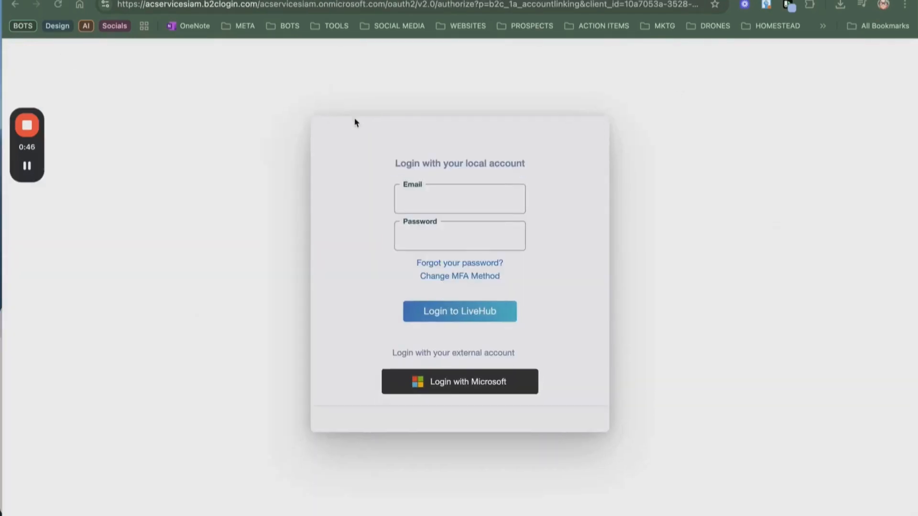
left_click(440, 198)
left_click(475, 225)
left_click(434, 228)
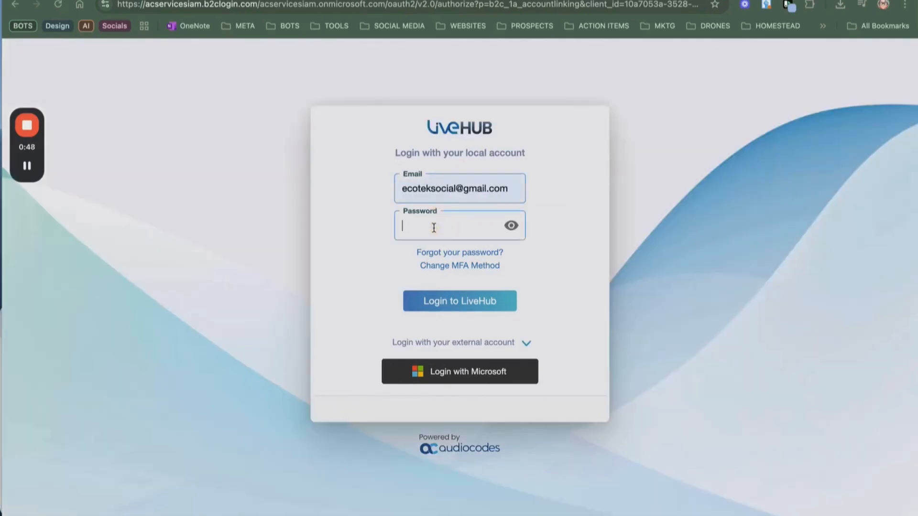
type("••")
type("•••••••")
key("Return")
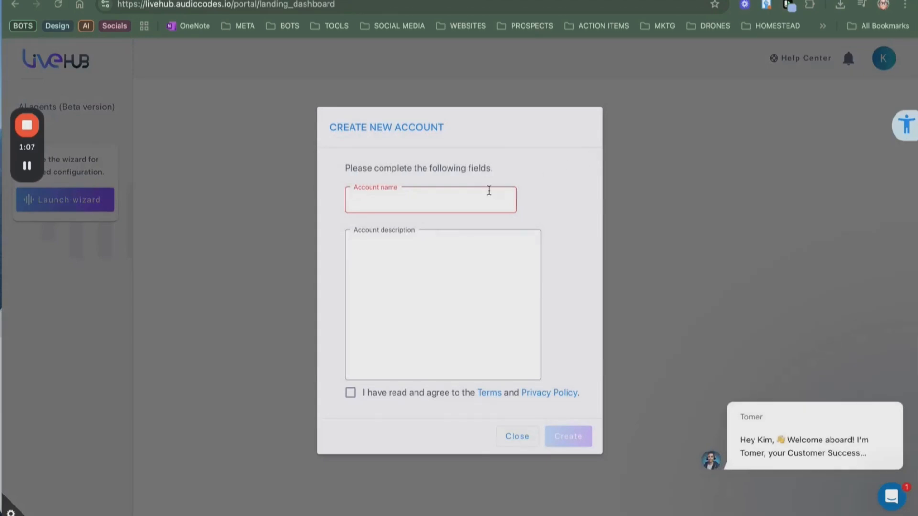
Create a new account with the name "EcoTek Social" and the description "Phone bot for EcoTek Social"
type("EcoTek")
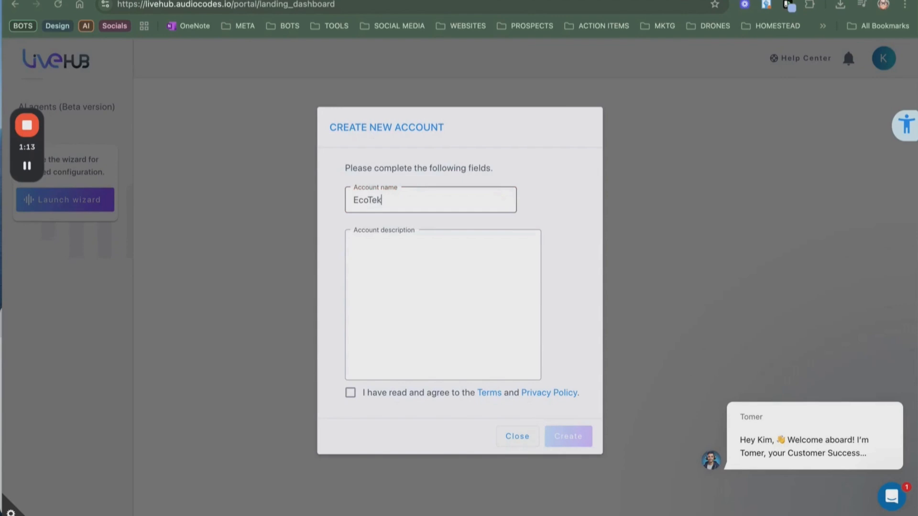
type(" Social")
type("EcoTe")
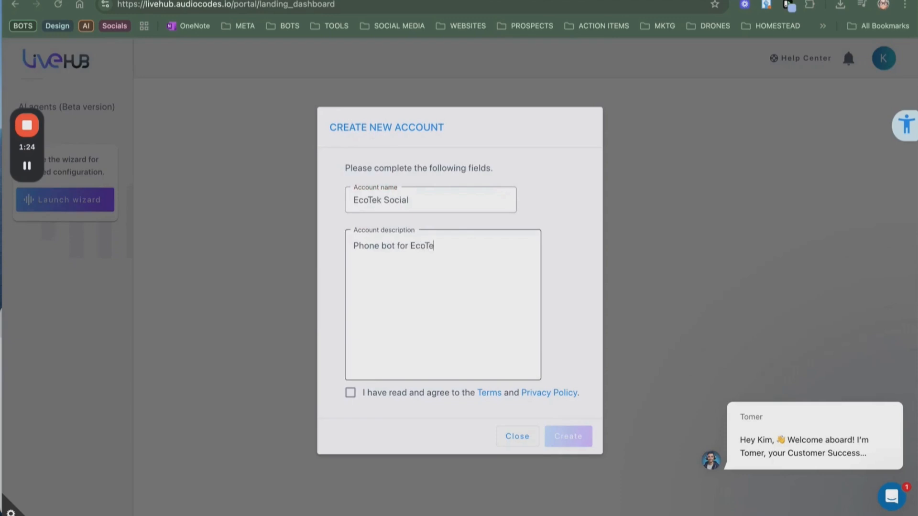
type("k Social")
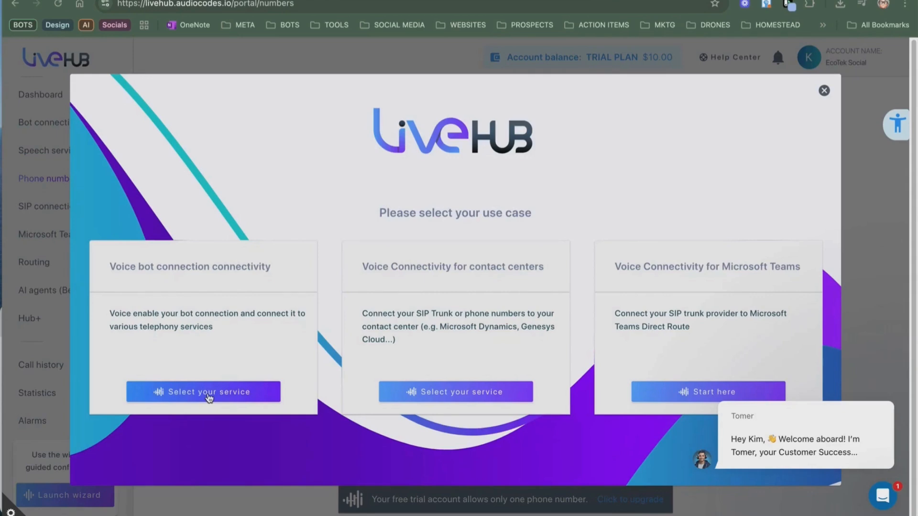
Start the voice bot connectivity setup using phone numbers by AudioCodes, and choose the Live Hub region for the deployment
left_click(208, 392)
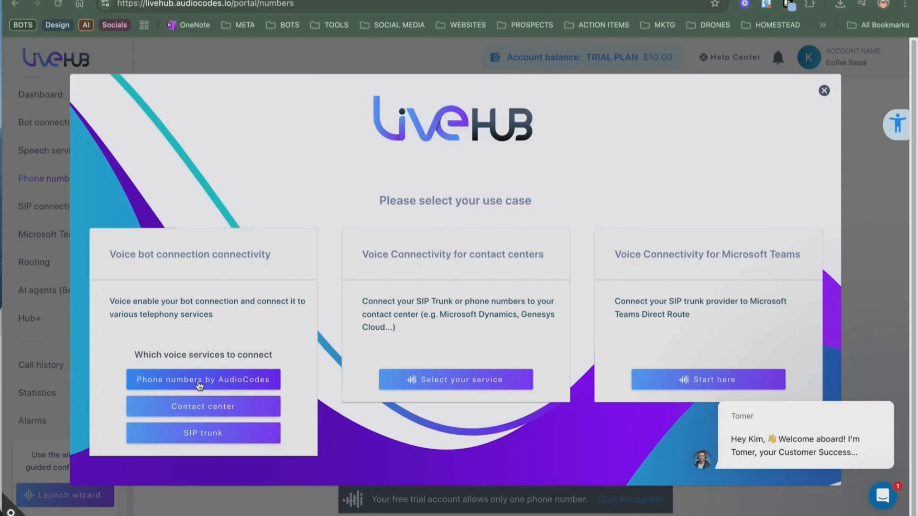
left_click(199, 380)
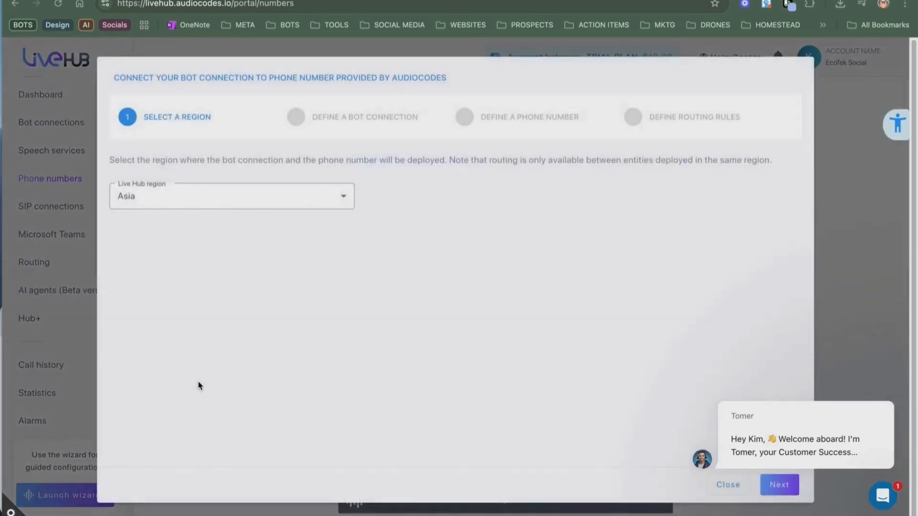
left_click(229, 196)
left_click(227, 283)
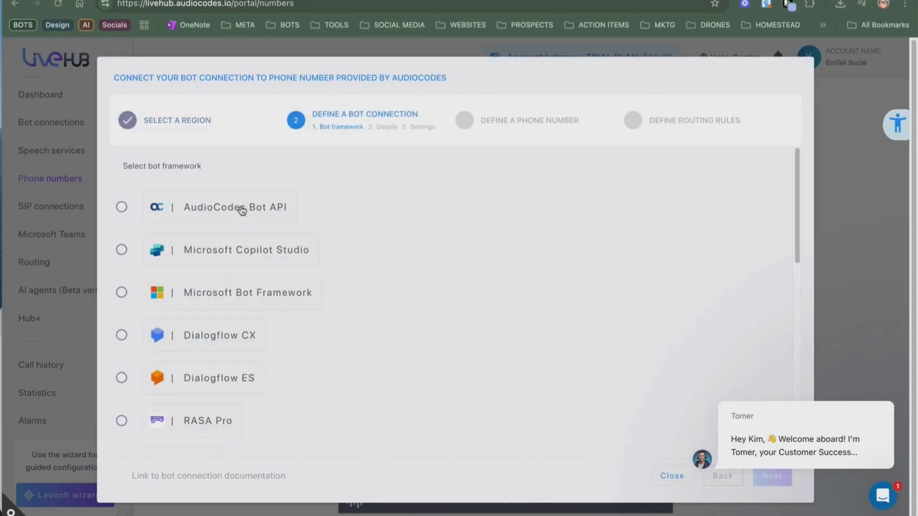
Choose AudioCodes Bot API as the bot framework, continue to the bot details, and clear the support chat notification
left_click(242, 210)
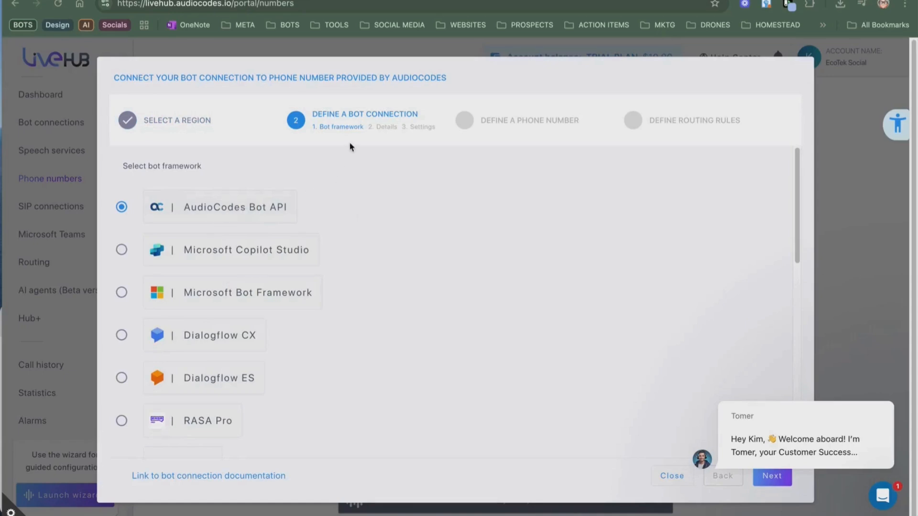
left_click(778, 481)
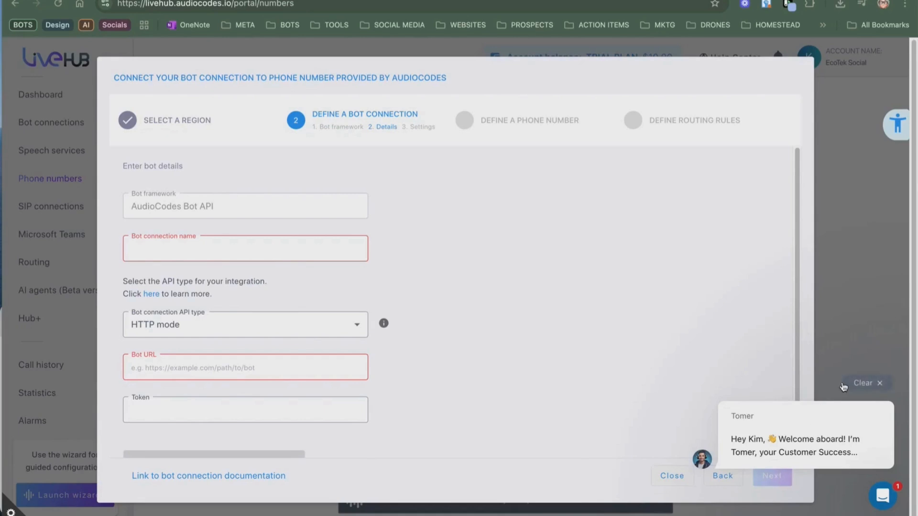
left_click(881, 385)
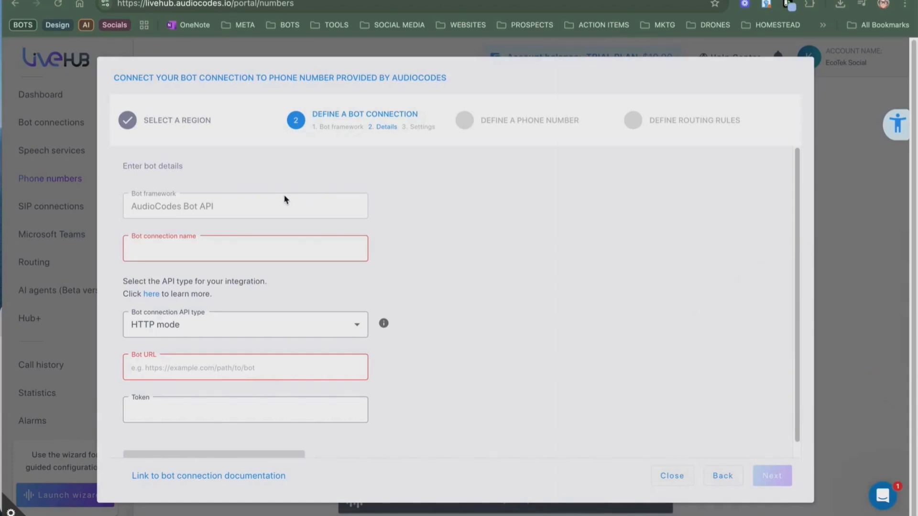
Name the bot connection "EcoTek Social"
left_click(282, 248)
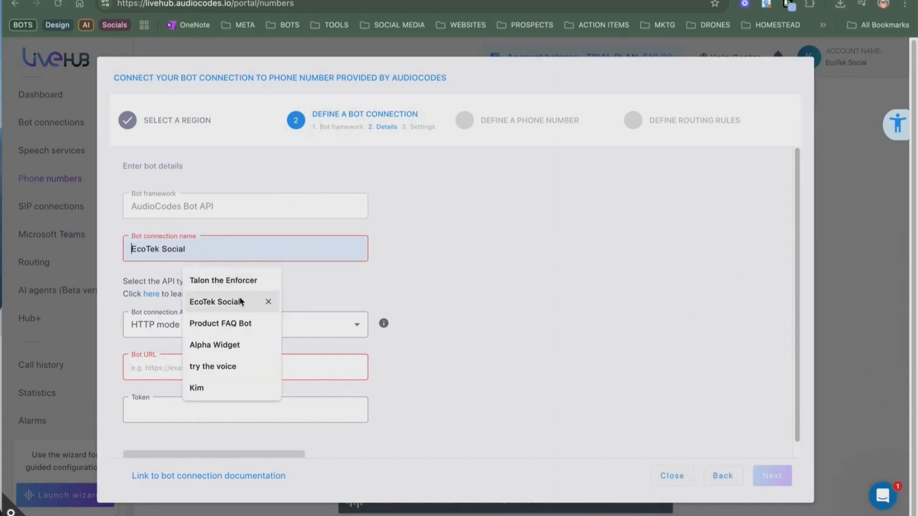
left_click(241, 301)
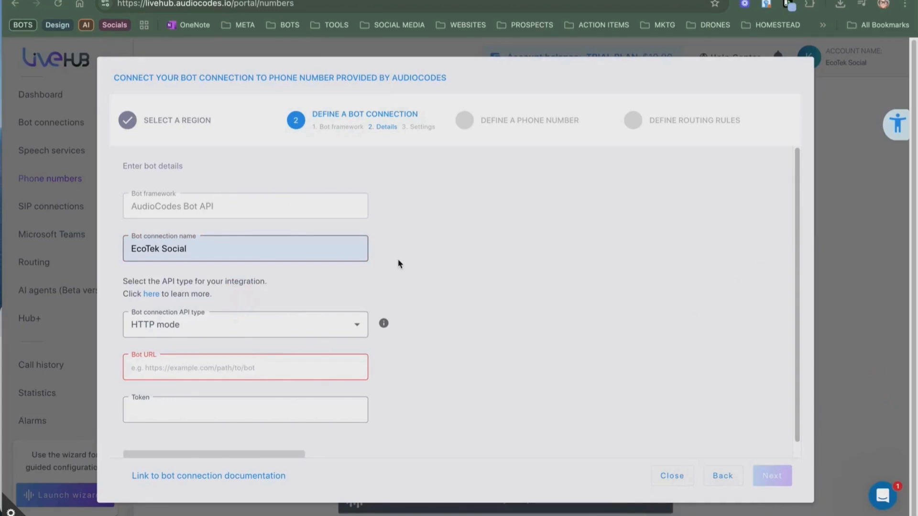
scroll(250, 356, "down", 1)
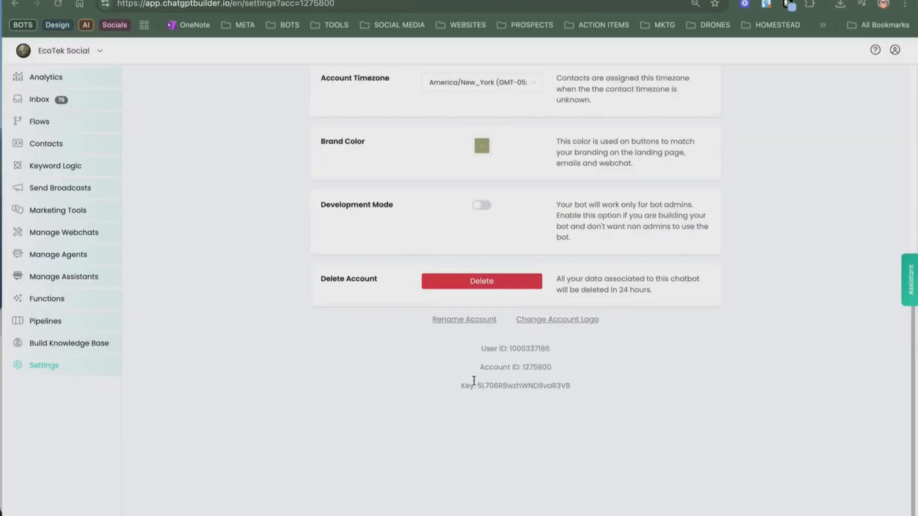
In Chatbot Builder AI, open the assistant's documentation on voice automation and copy the full Bot URL template with its account placeholders
scroll(474, 380, "up", 3)
left_click(910, 286)
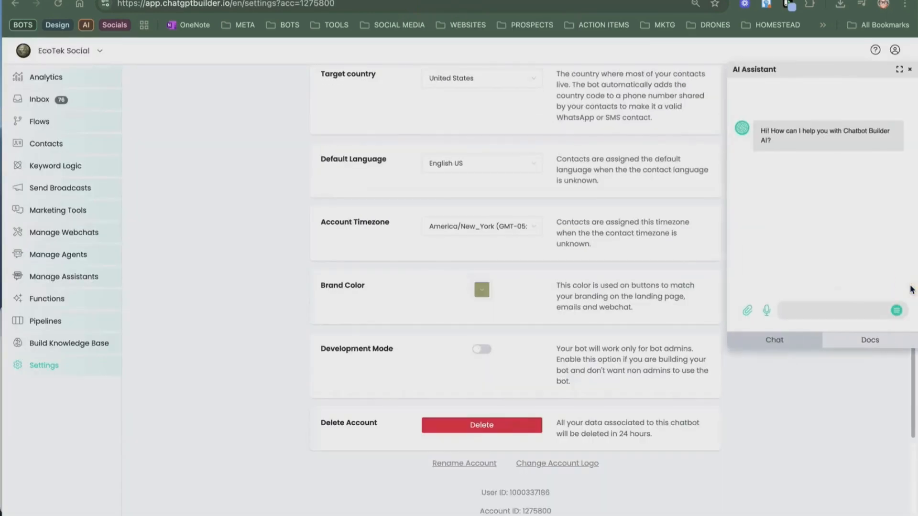
left_click(869, 338)
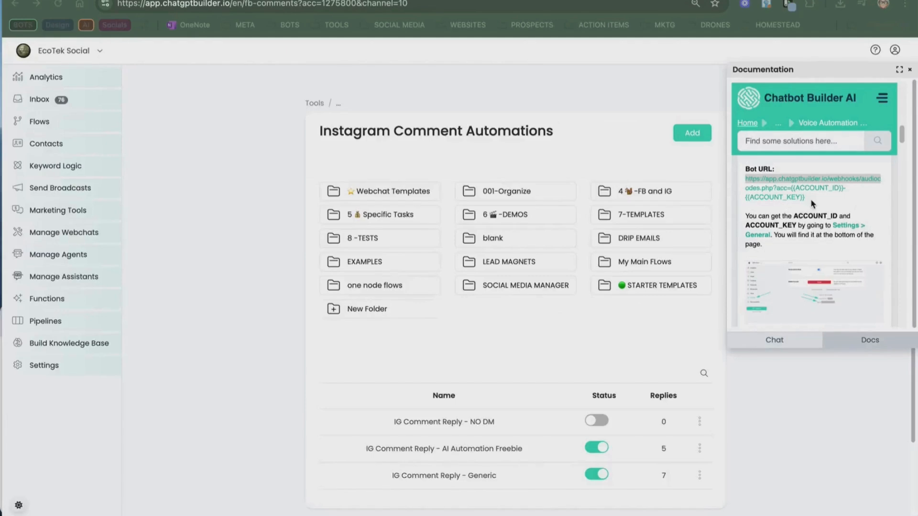
left_click_drag(813, 197, 753, 179)
left_click(745, 180)
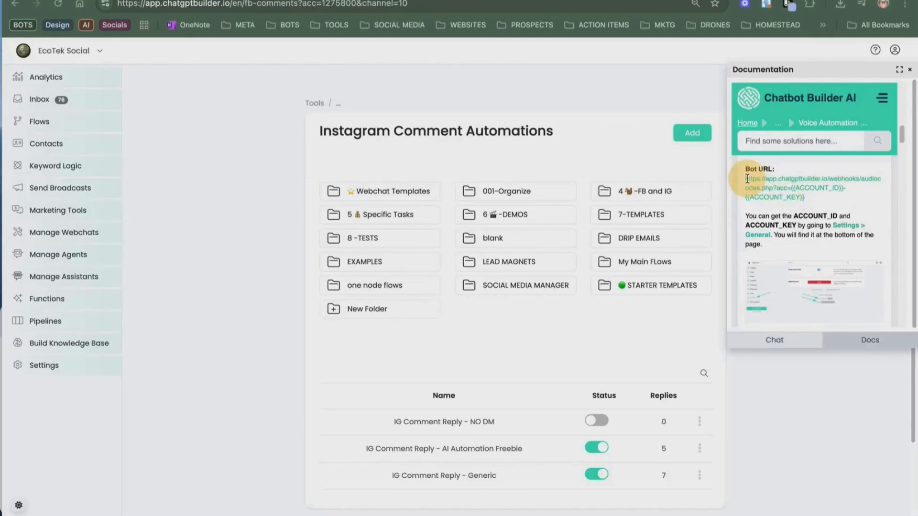
left_click_drag(746, 178, 787, 197)
right_click(787, 197)
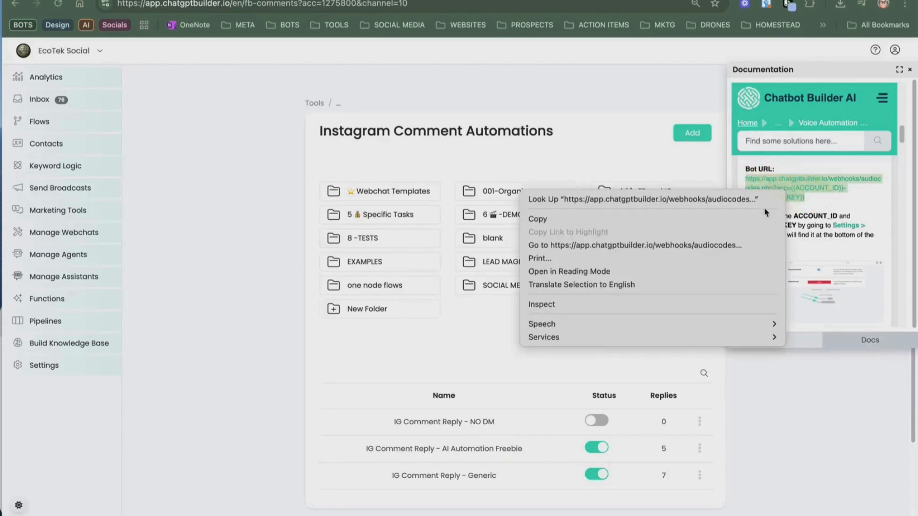
left_click(741, 220)
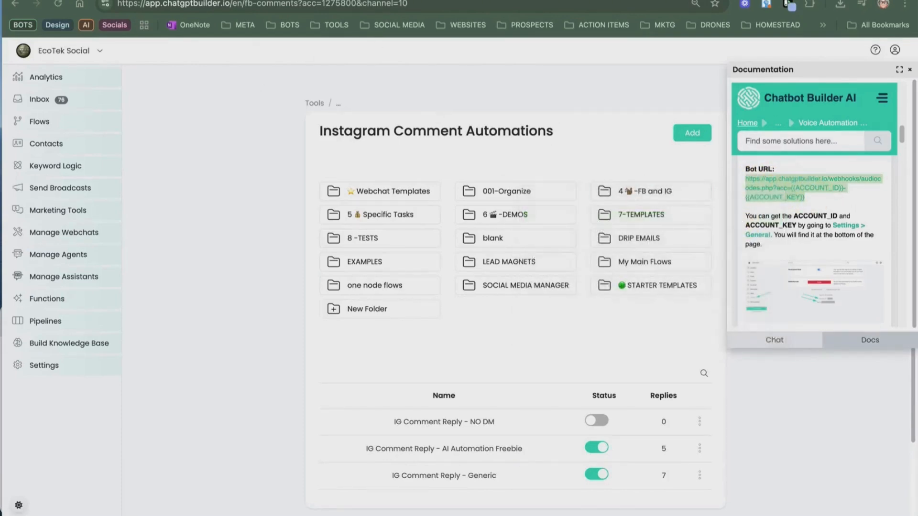
Back in Live Hub, paste the copied webhook template as the bot connection's Bot URL
left_click(241, 1)
right_click(239, 352)
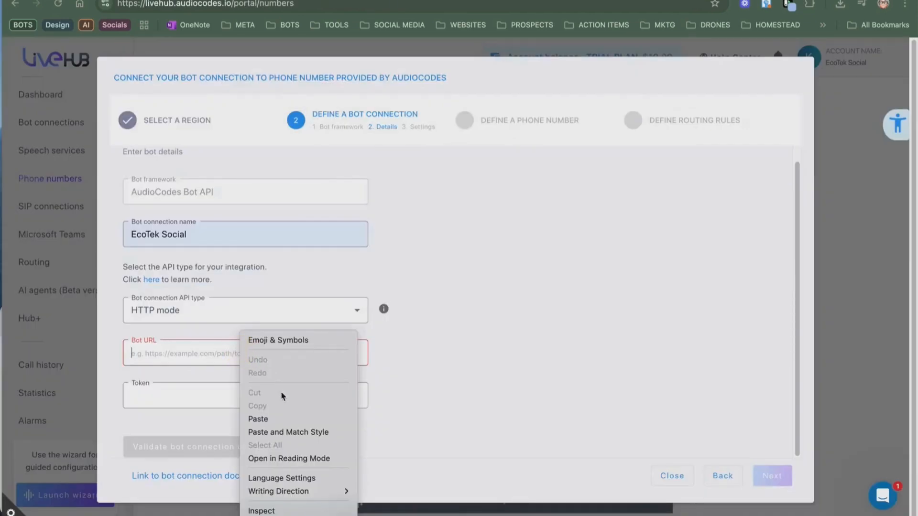
left_click(288, 418)
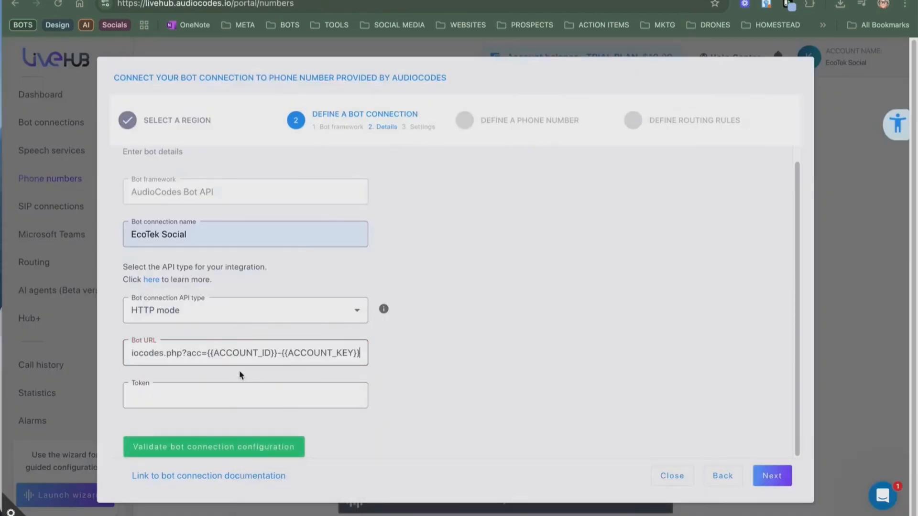
Copy the Account ID from the general settings in Chatbot Builder AI for the Bot URL's ACCOUNT_ID placeholder
left_click_drag(213, 356, 272, 353)
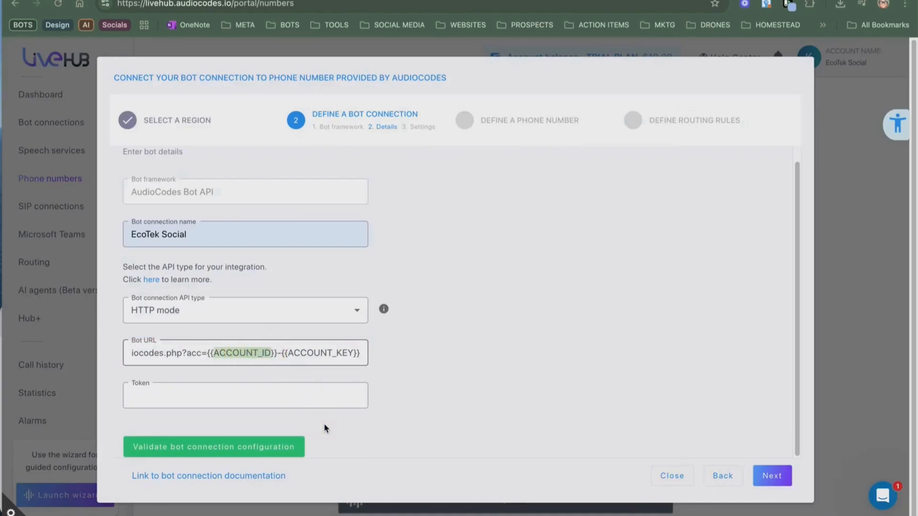
mouse_move(551, 511)
left_mouse_down()
mouse_move(478, 512)
mouse_move(550, 510)
left_mouse_up()
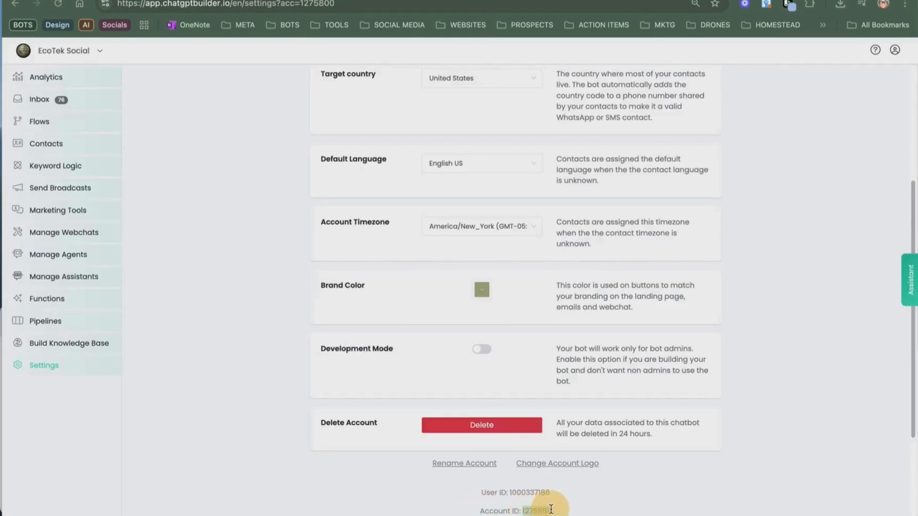
right_click(548, 509)
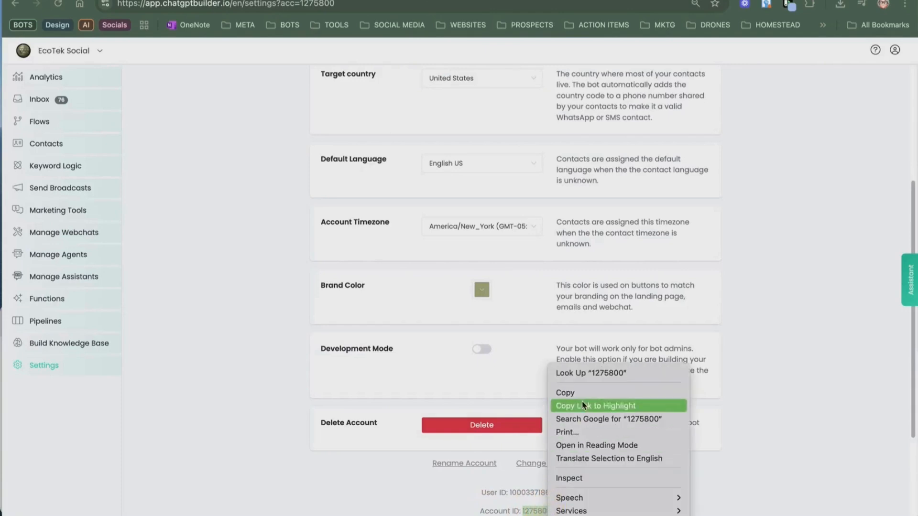
left_click(581, 392)
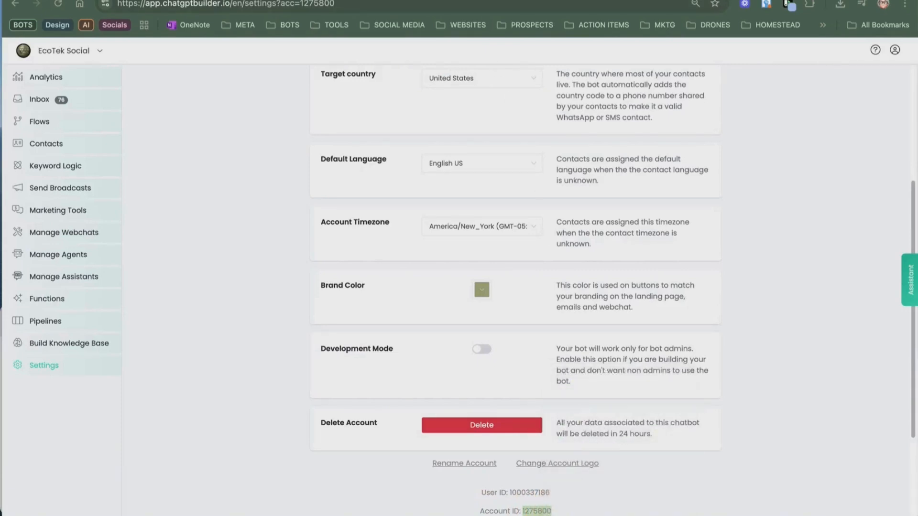
In Live Hub, replace the ACCOUNT_ID text in the Bot URL with the copied account ID
left_click(108, 0)
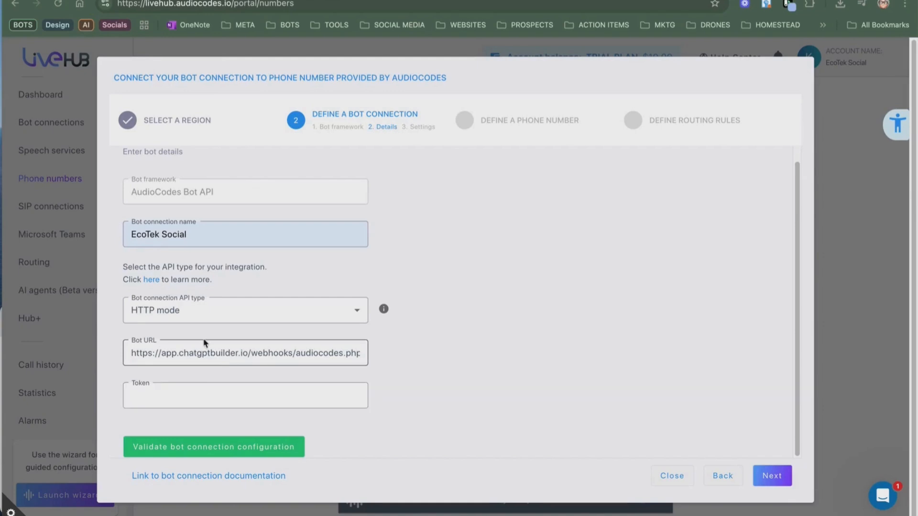
left_click_drag(253, 355, 360, 347)
left_click(258, 353)
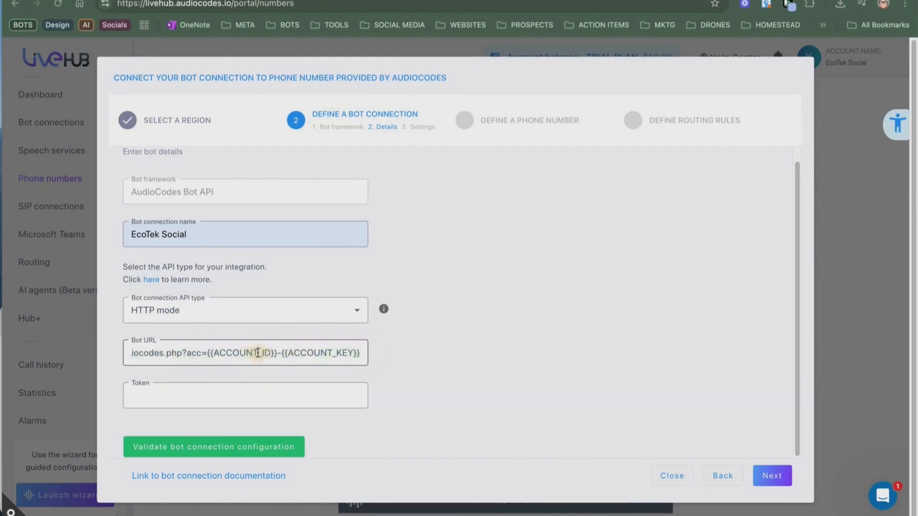
double_click(258, 353)
right_click(258, 353)
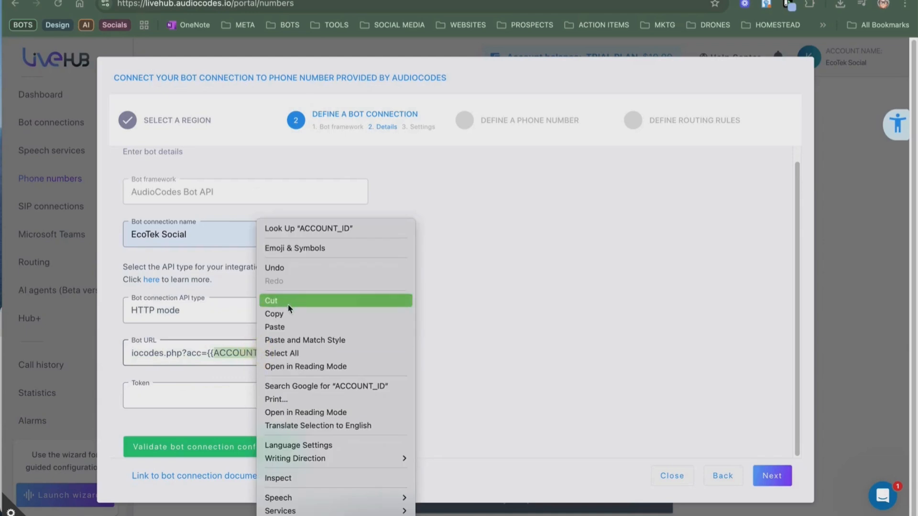
left_click(288, 327)
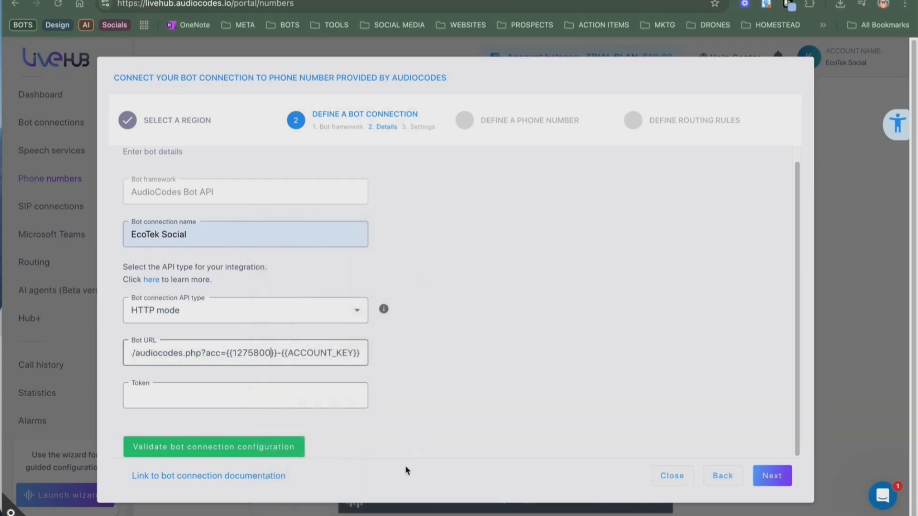
Copy the account key from the general settings in Chatbot Builder AI for the Bot URL's ACCOUNT_KEY placeholder
left_click(319, 353)
mouse_move(359, 514)
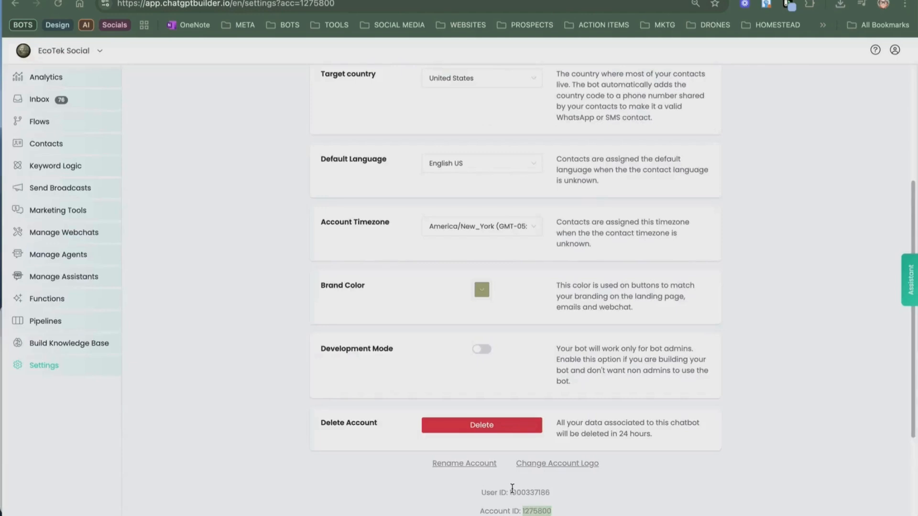
left_click(568, 482)
scroll(511, 488, "down", 1)
scroll(512, 488, "down", 1)
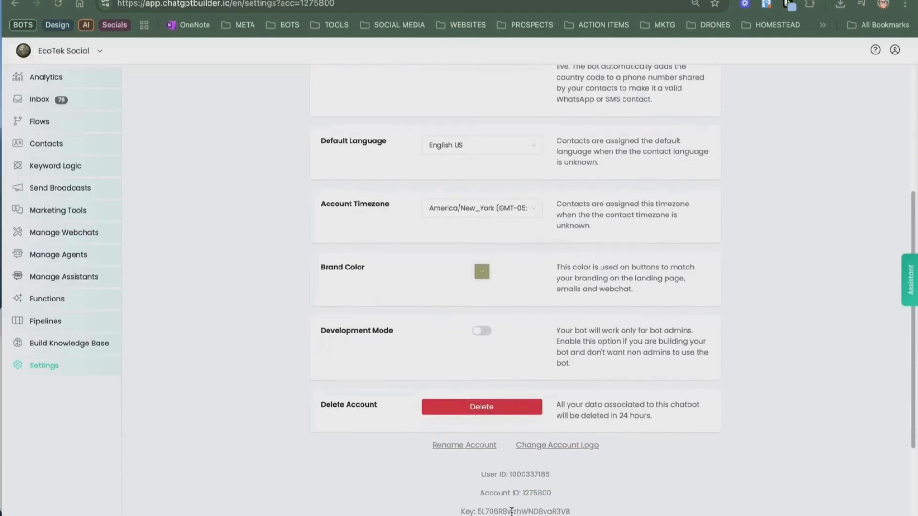
double_click(511, 511)
right_click(511, 511)
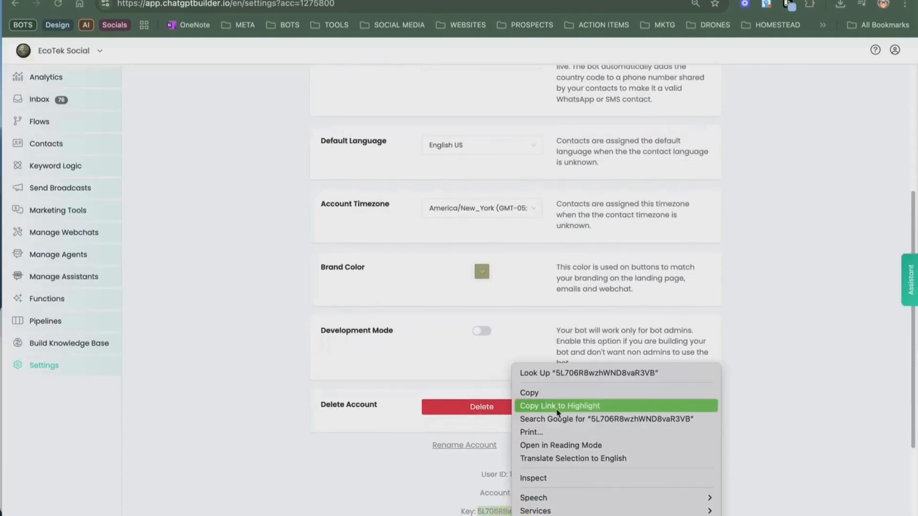
left_click(549, 392)
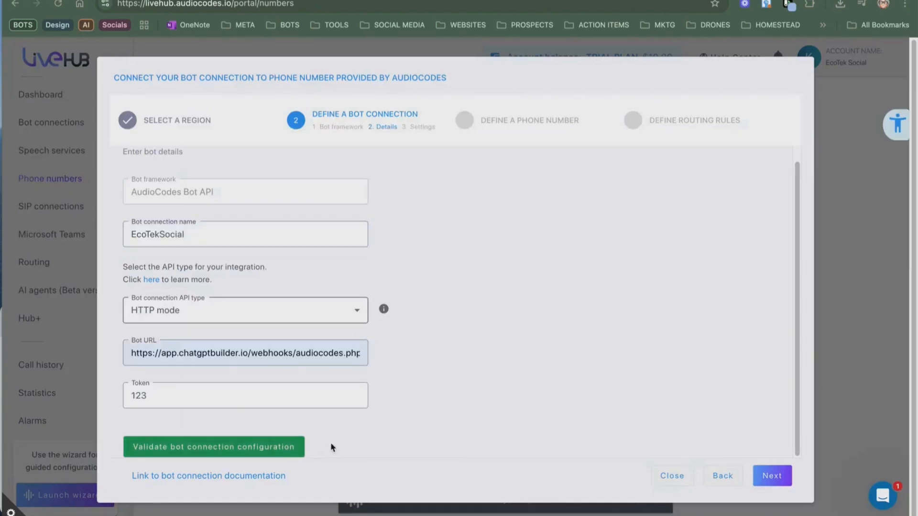
In Live Hub, continue to the bot connection's speech settings and keep Microsoft as the text-to-speech service
left_click(766, 477)
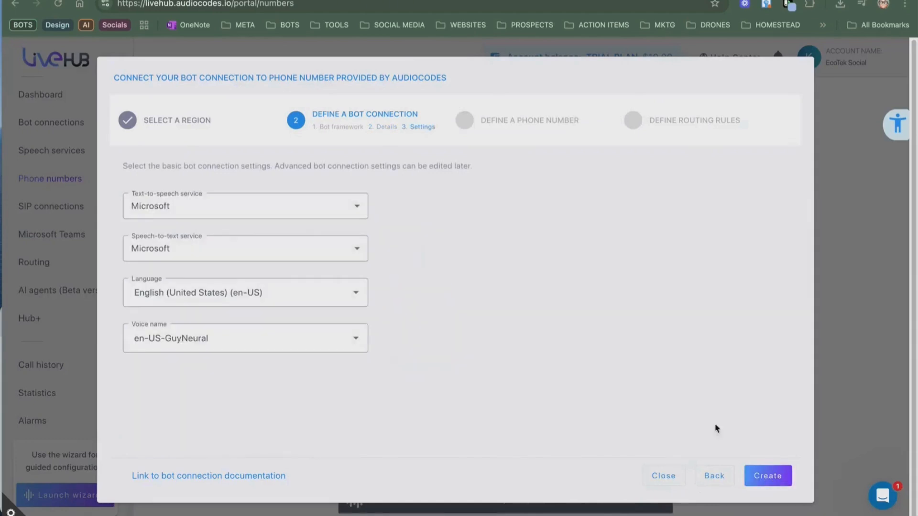
left_click(271, 203)
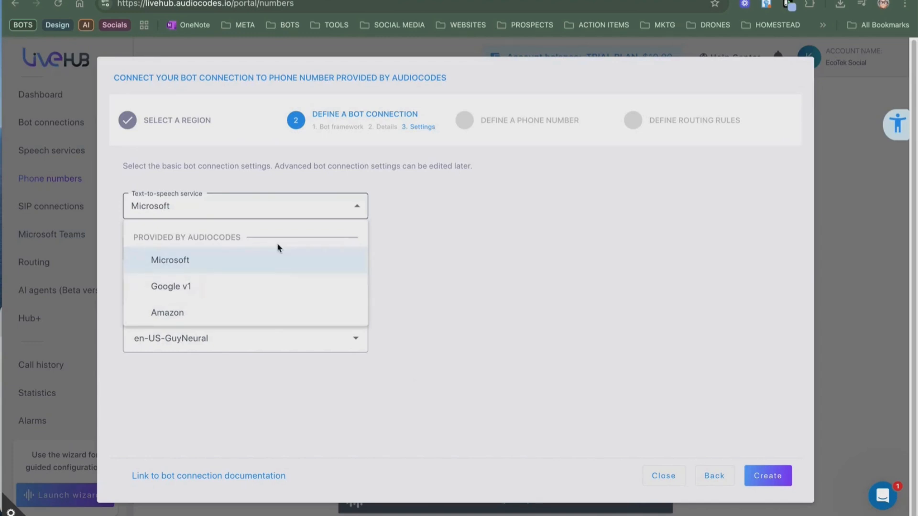
left_click(261, 207)
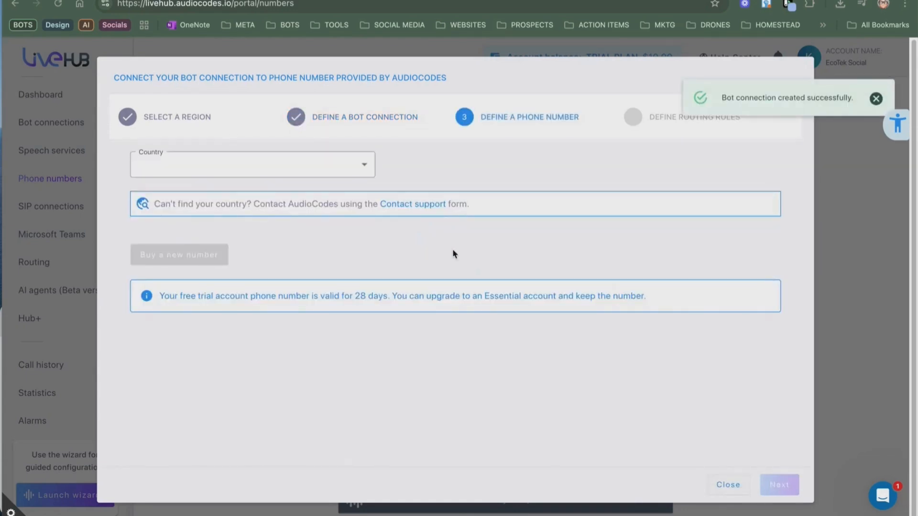
Buy a new phone number in the United States, with Florida as the state and Orlando as the city
left_click(370, 172)
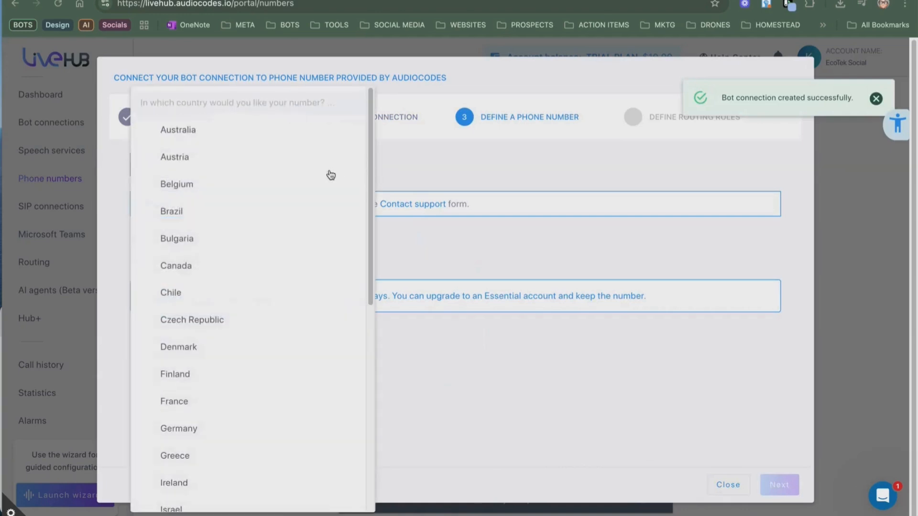
scroll(270, 330, "down", 8)
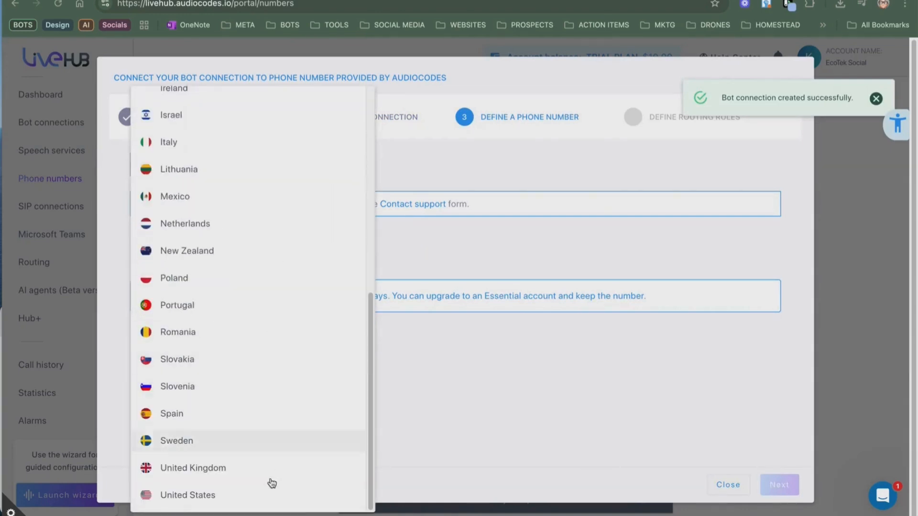
left_click(235, 496)
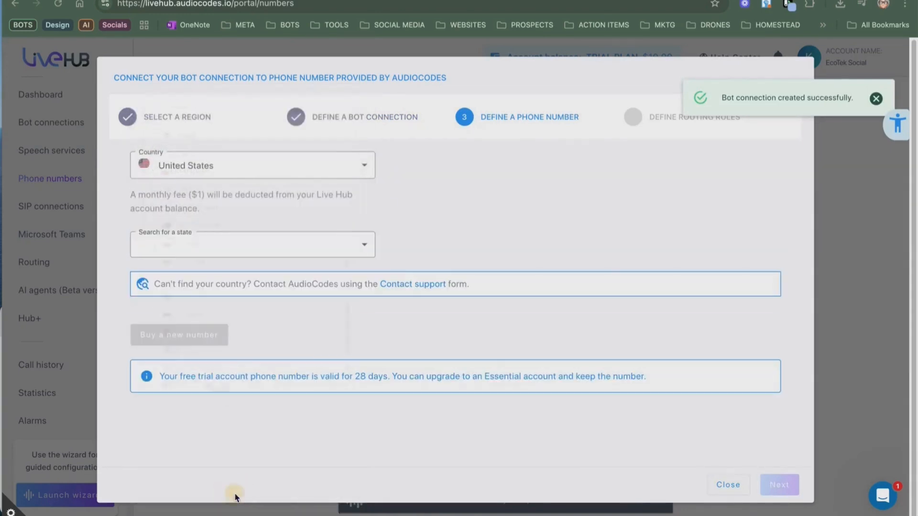
left_click(344, 250)
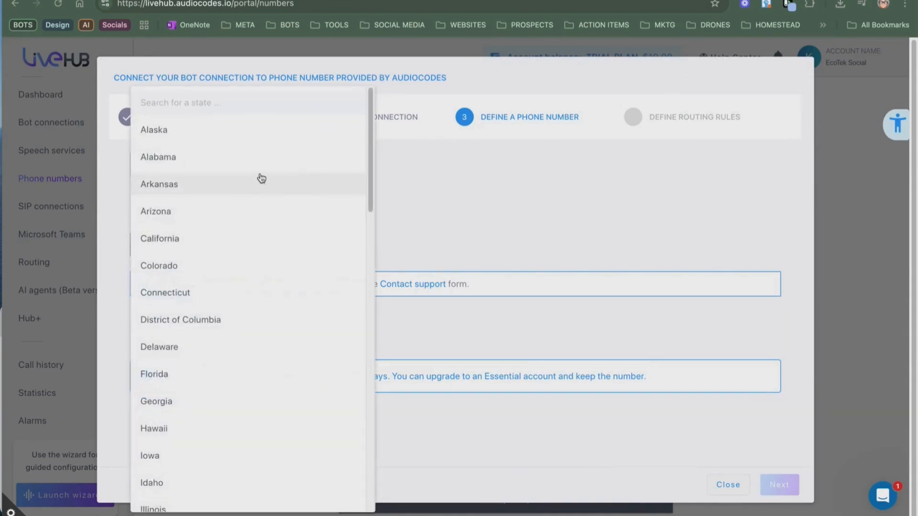
left_click(199, 374)
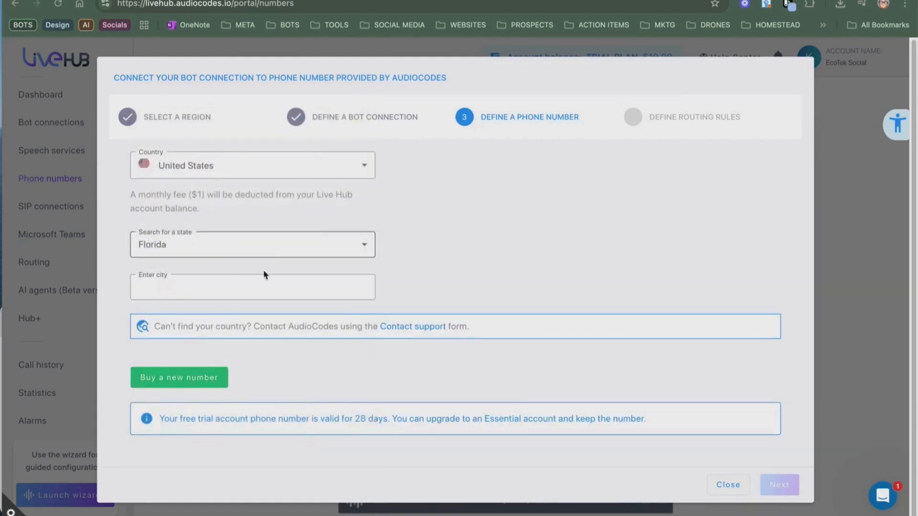
left_click(264, 283)
left_click(259, 316)
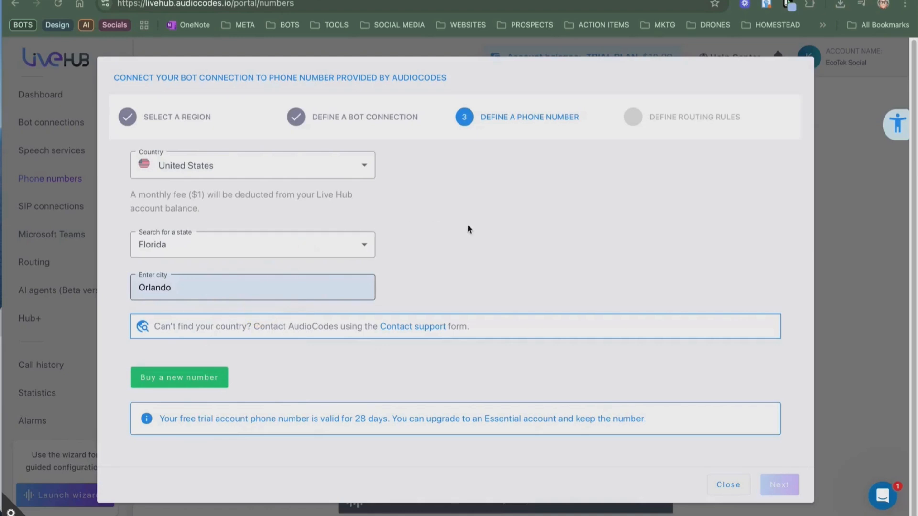
left_click(198, 380)
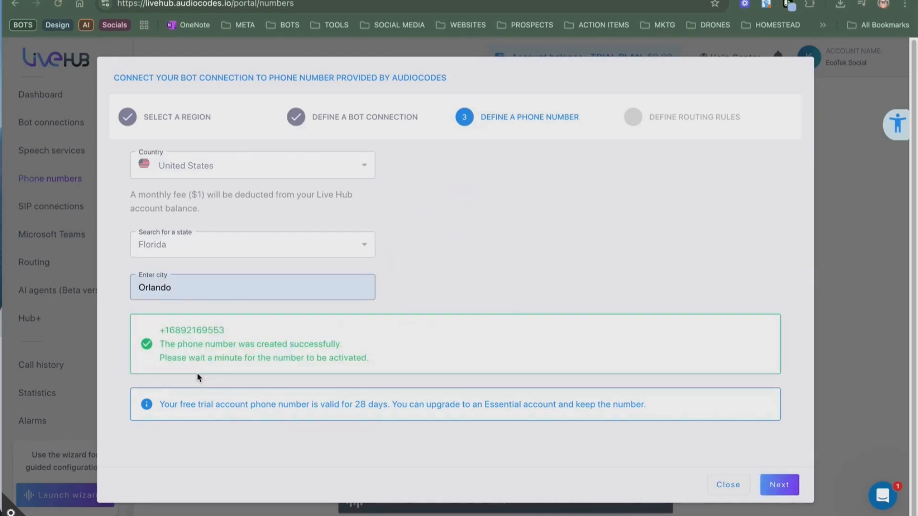
Copy the new phone number without its country code and create the routing rule from that number to the EcoTekSocial bot
left_click(222, 331)
left_click_drag(170, 331, 244, 331)
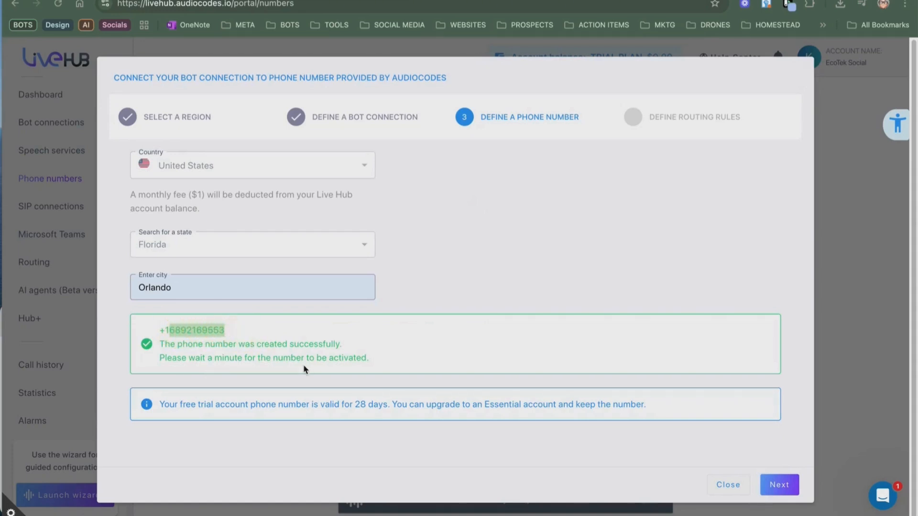
left_click(779, 484)
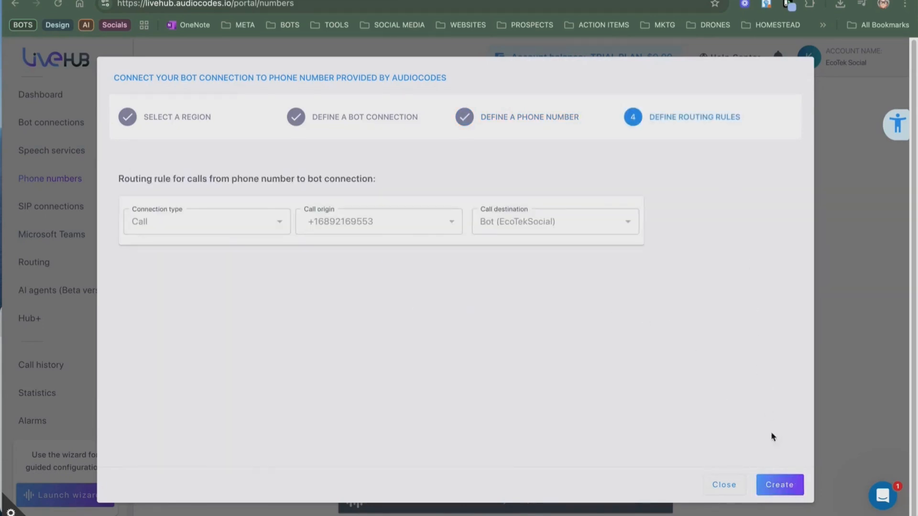
left_click(787, 485)
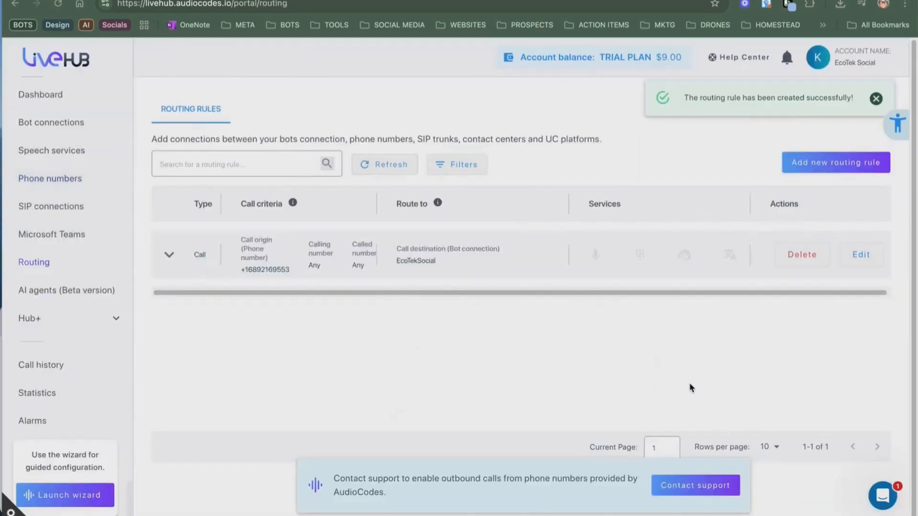
Open the EcoTekSocial bot connection for editing
left_click(668, 61)
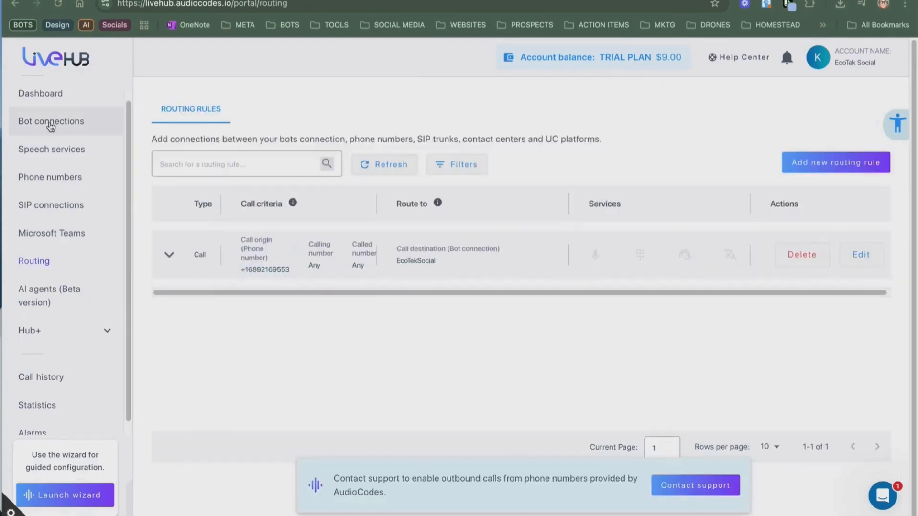
left_click(50, 123)
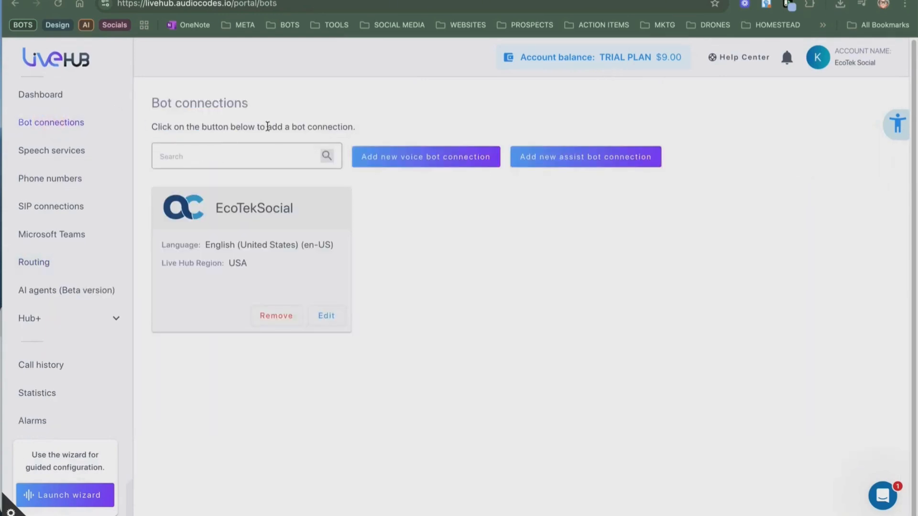
left_click(327, 316)
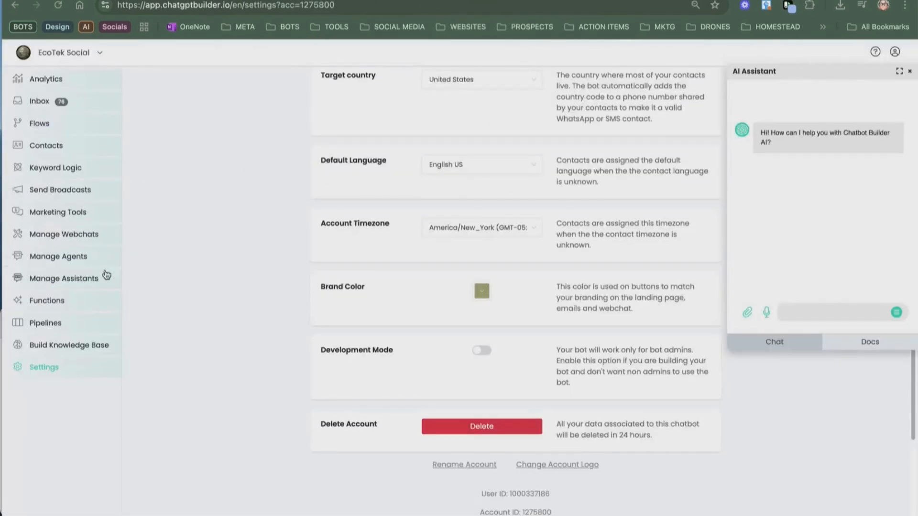
In Chatbot Builder AI, connect the Voice channel through AudioCodes with the purchased phone number and view its call link
scroll(392, 314, "up", 5)
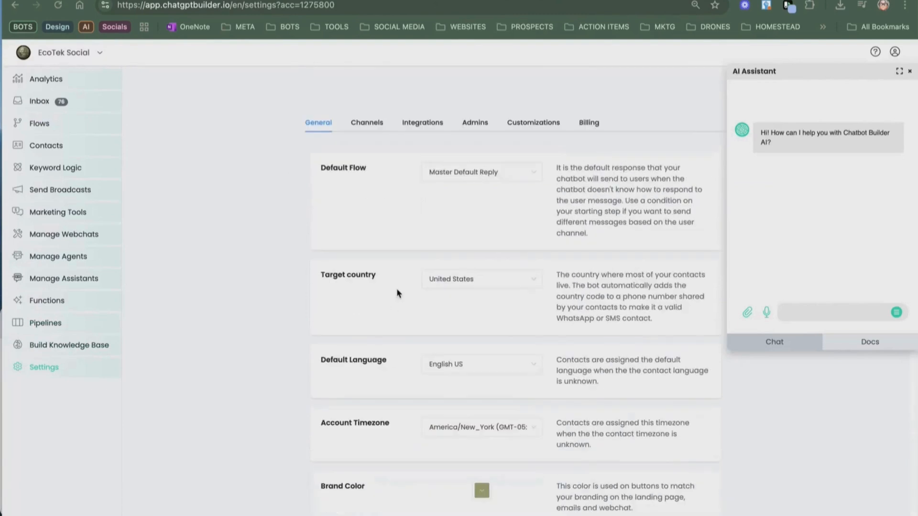
left_click(367, 126)
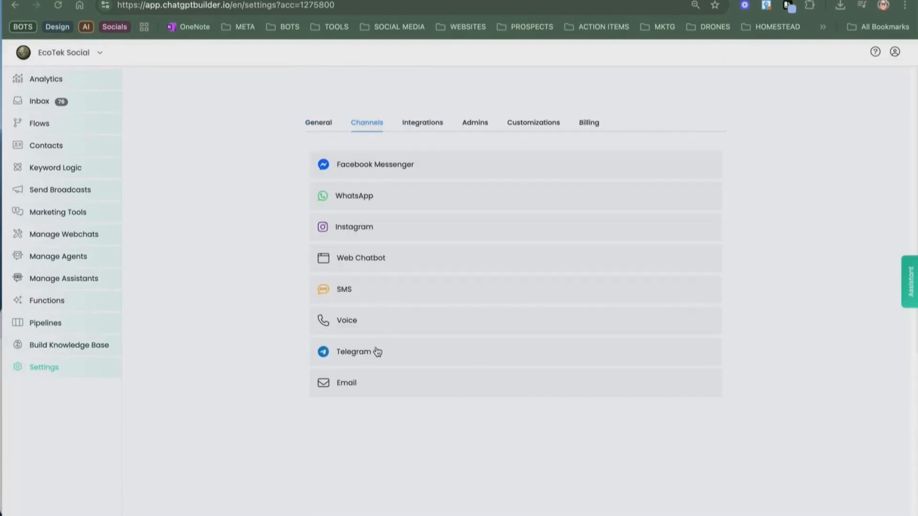
left_click(377, 324)
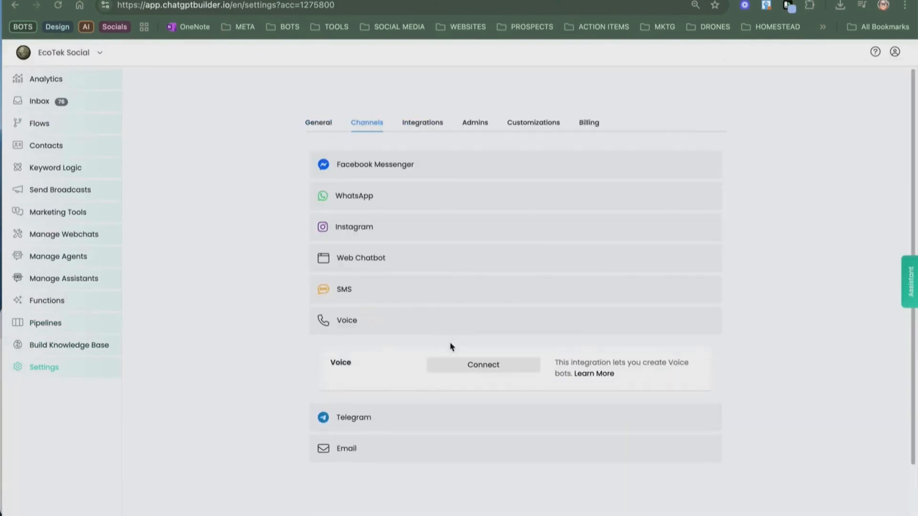
left_click(470, 368)
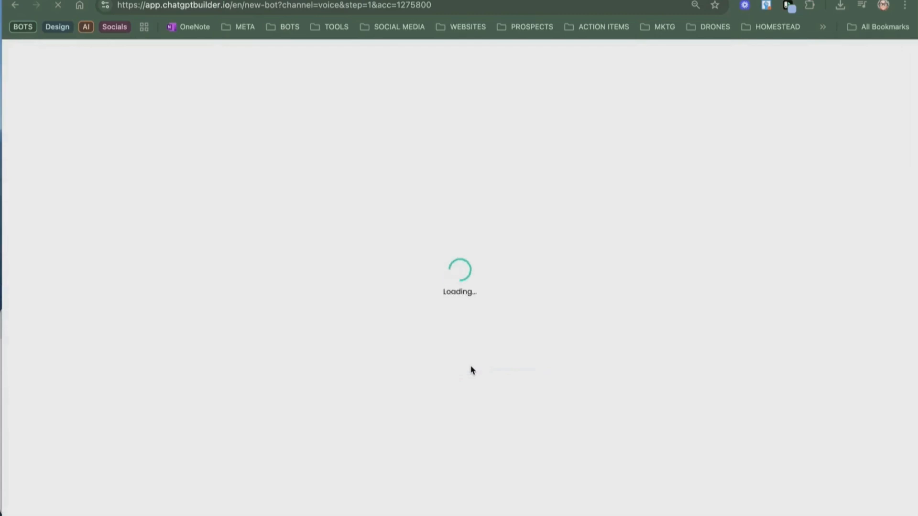
left_click(480, 128)
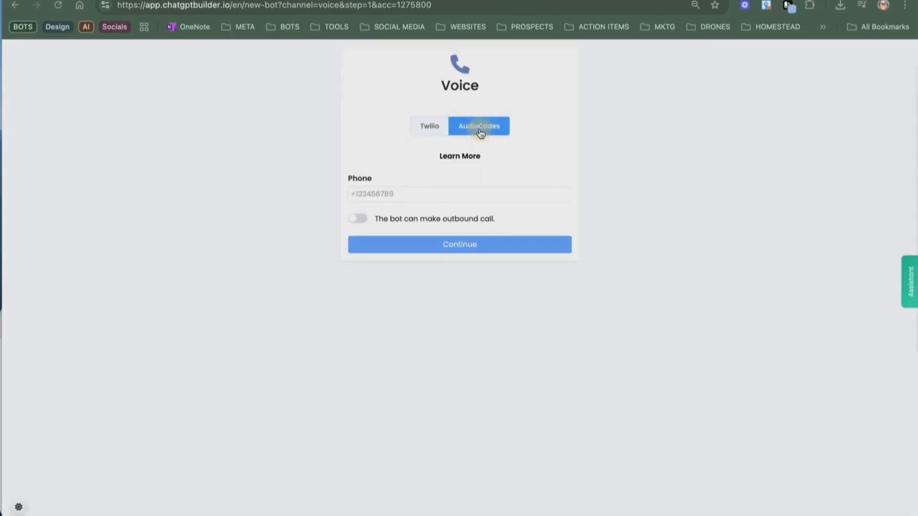
left_click(424, 195)
right_click(424, 196)
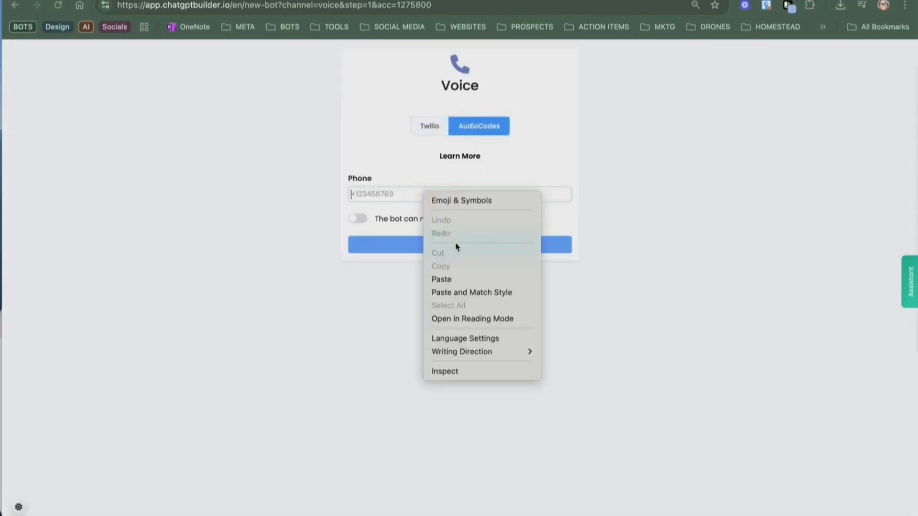
left_click(467, 278)
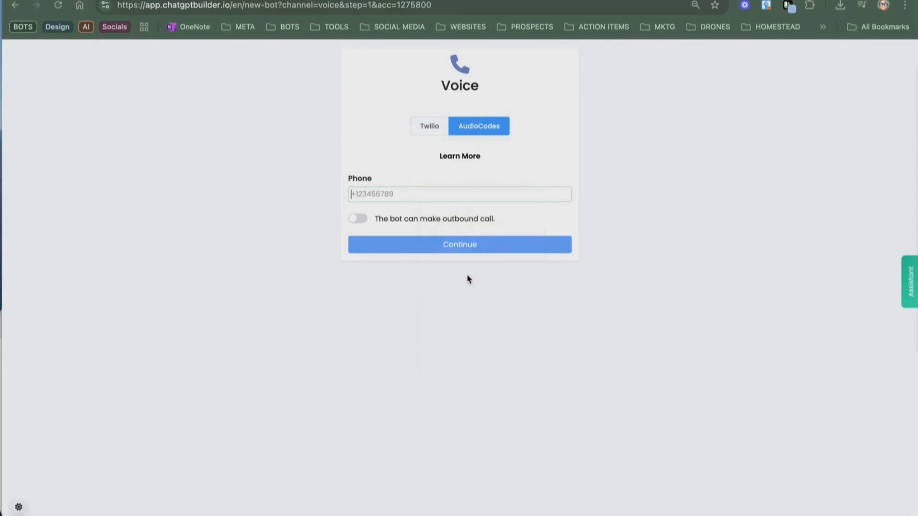
left_click(449, 246)
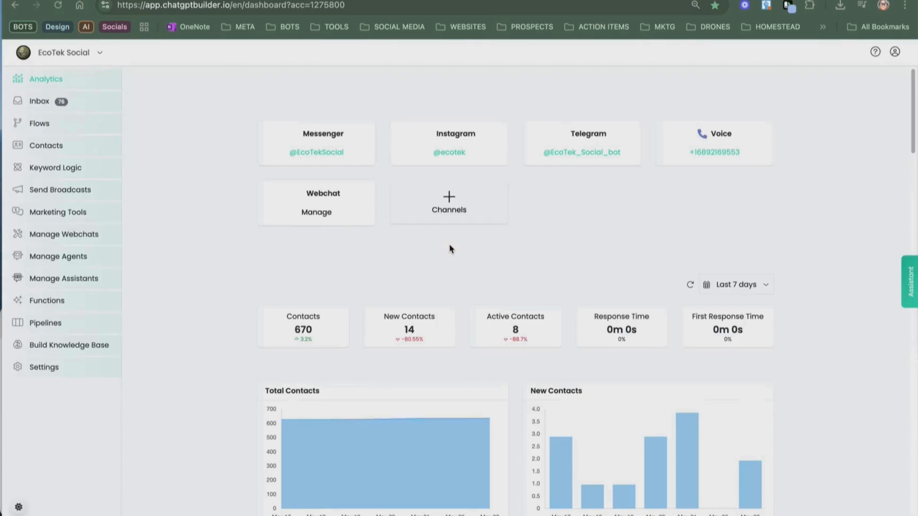
left_click(713, 154)
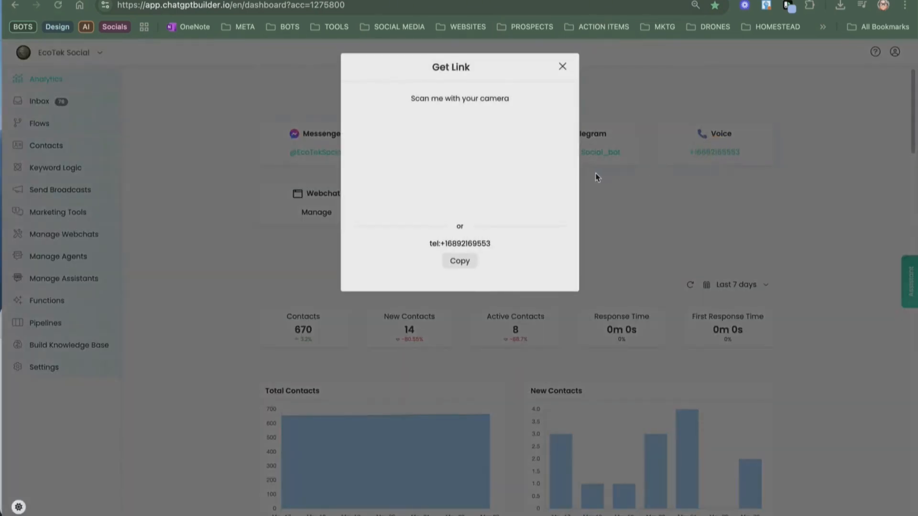
left_click(562, 66)
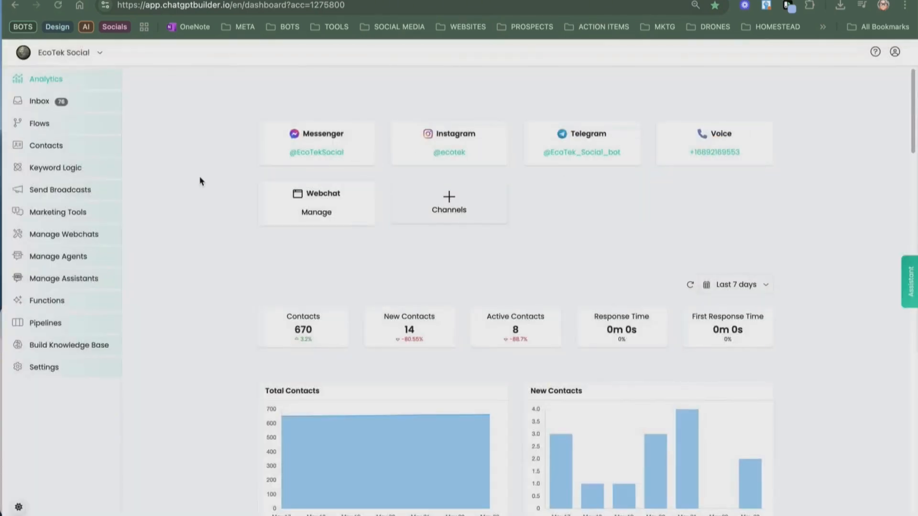
Set the Voice channel's welcome message to Welcome Message-Sparky the Squirrel and save the channel settings
left_click(70, 368)
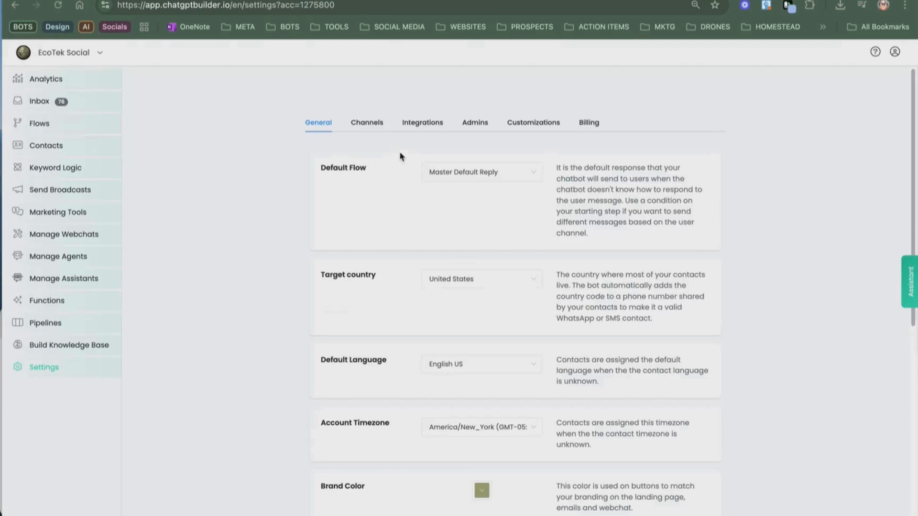
left_click(367, 128)
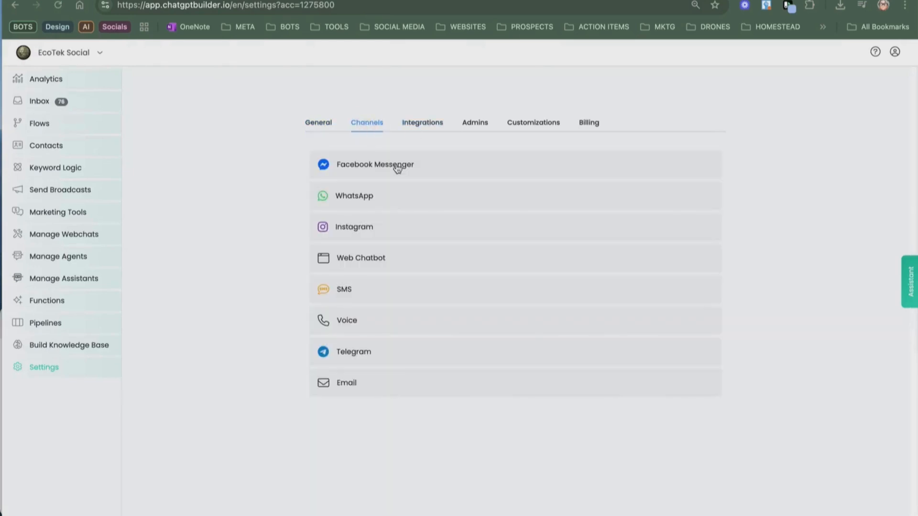
left_click(385, 328)
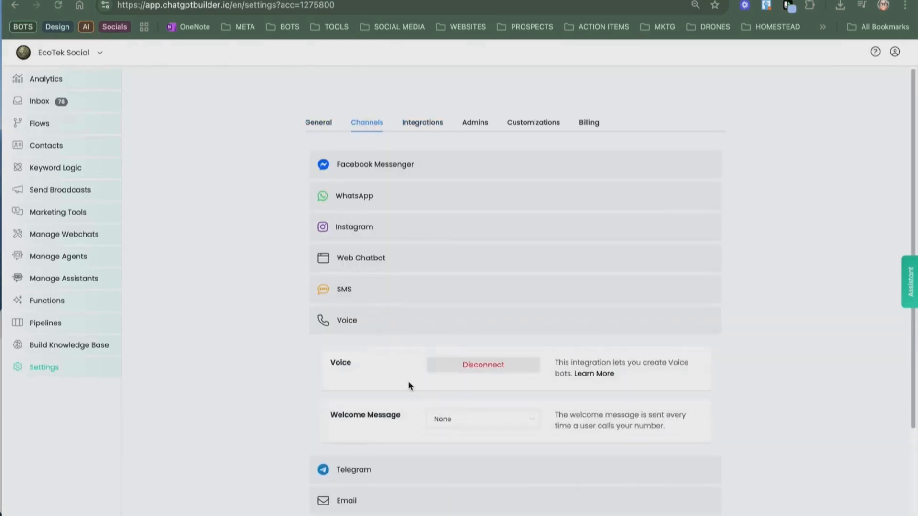
left_click(455, 423)
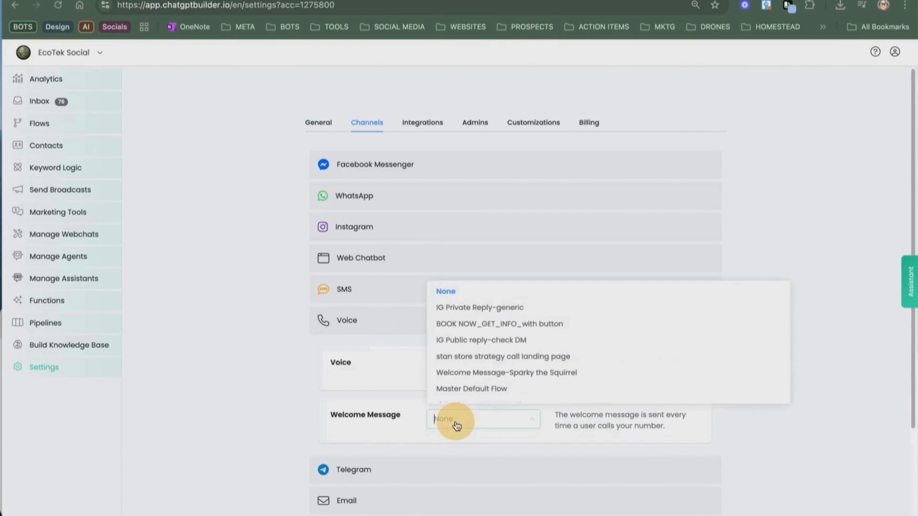
left_click(483, 373)
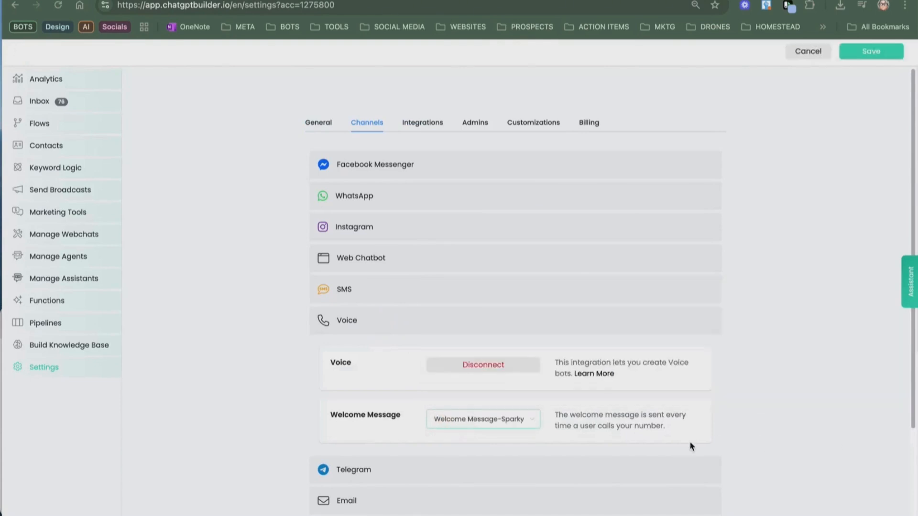
left_click(880, 56)
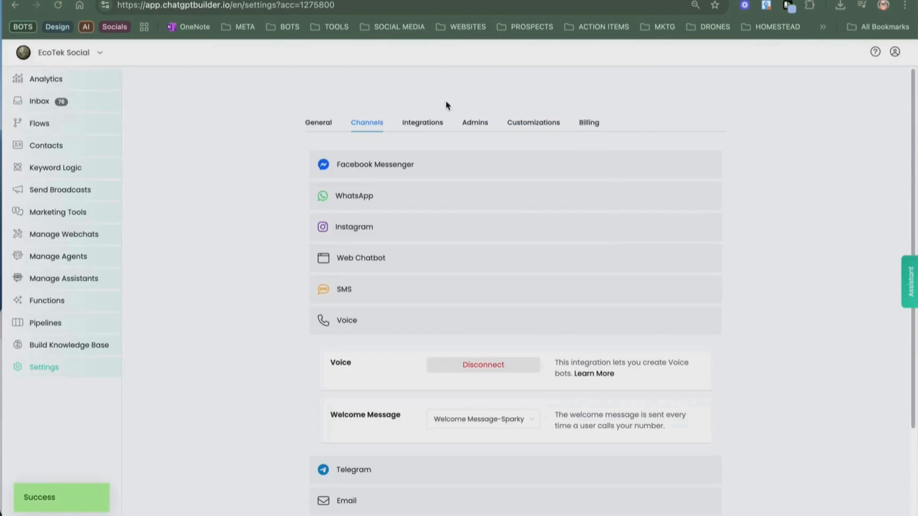
left_click(348, 321)
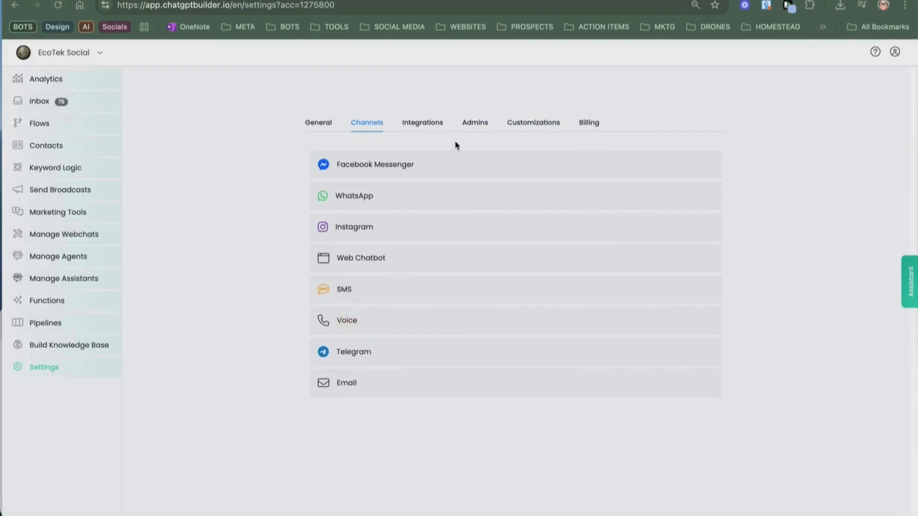
Return to the analytics dashboard and call the bot from the phone through the Voice channel's number link
left_click(68, 80)
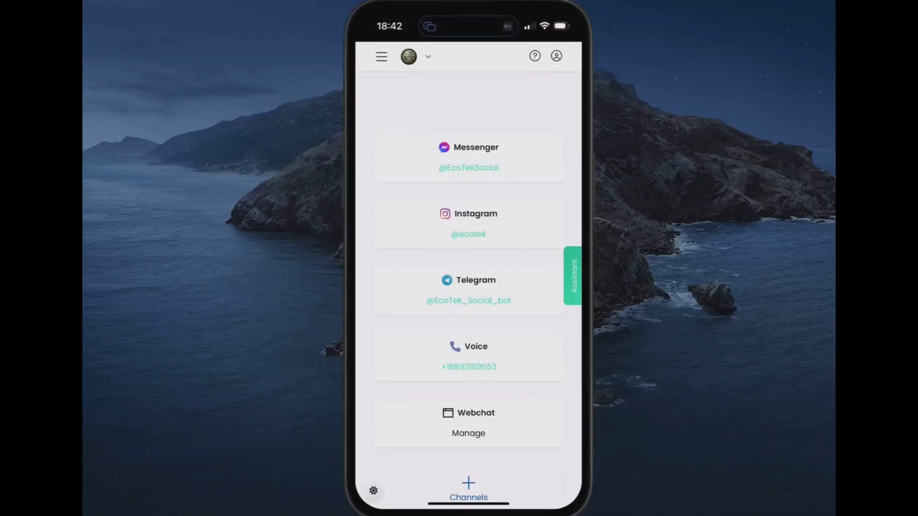
left_click(468, 366)
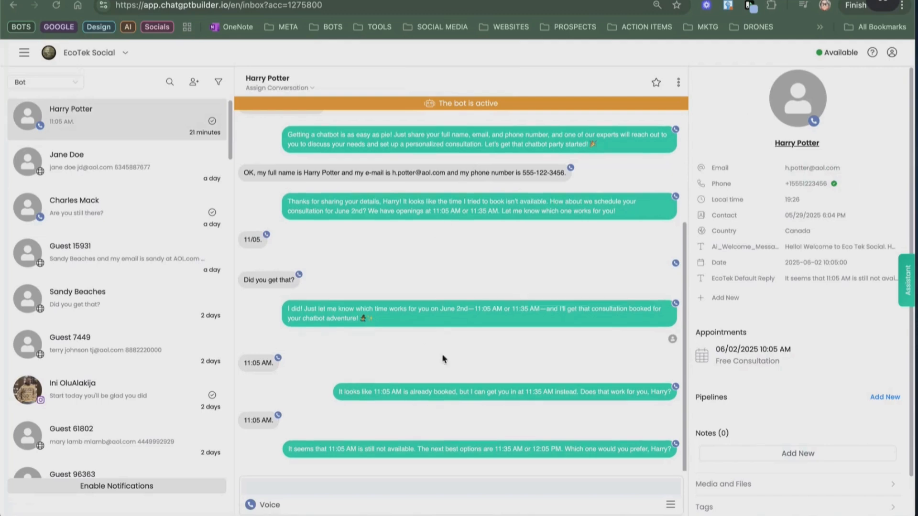
Review the voice call's conversation transcript in the inbox and return to the analytics dashboard
scroll(438, 330, "up", 3)
scroll(437, 300, "down", 3)
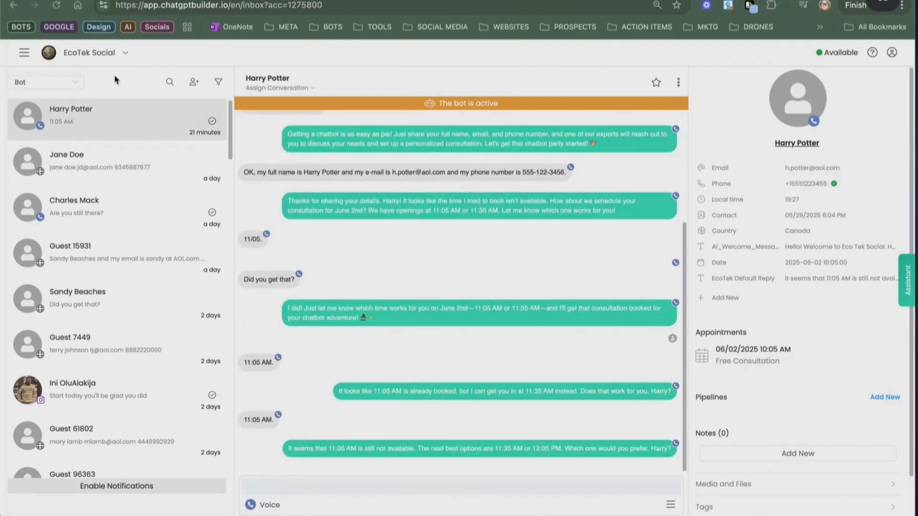
left_click(24, 52)
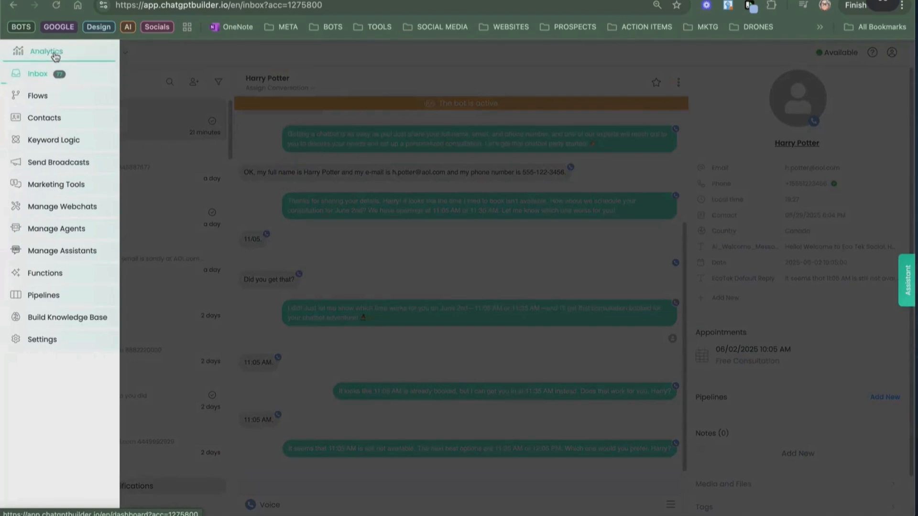
left_click(55, 54)
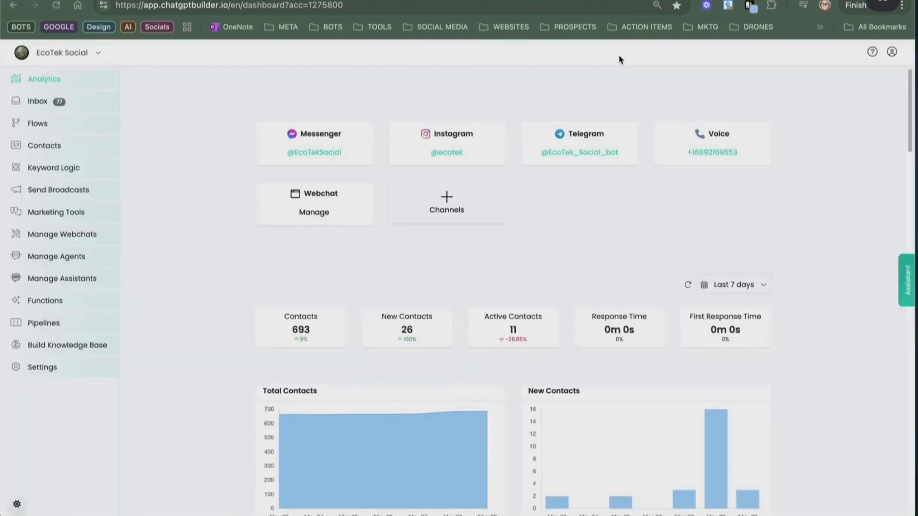